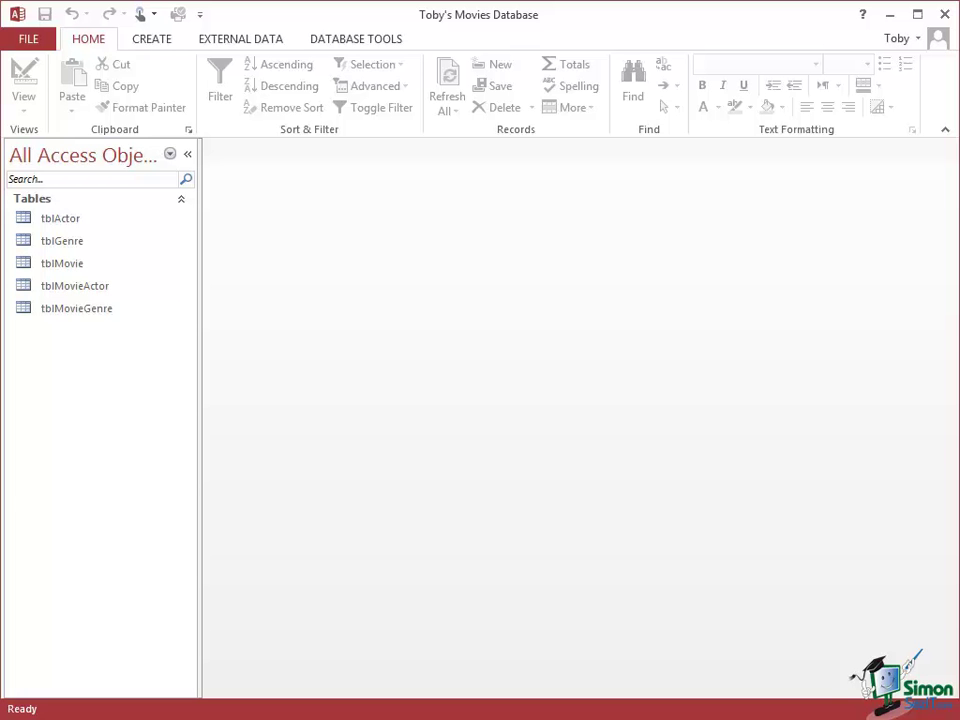
Open the tblGenre table full-width with the Navigation Pane collapsed, showing the CREATE ribbon.
double_click(50, 243)
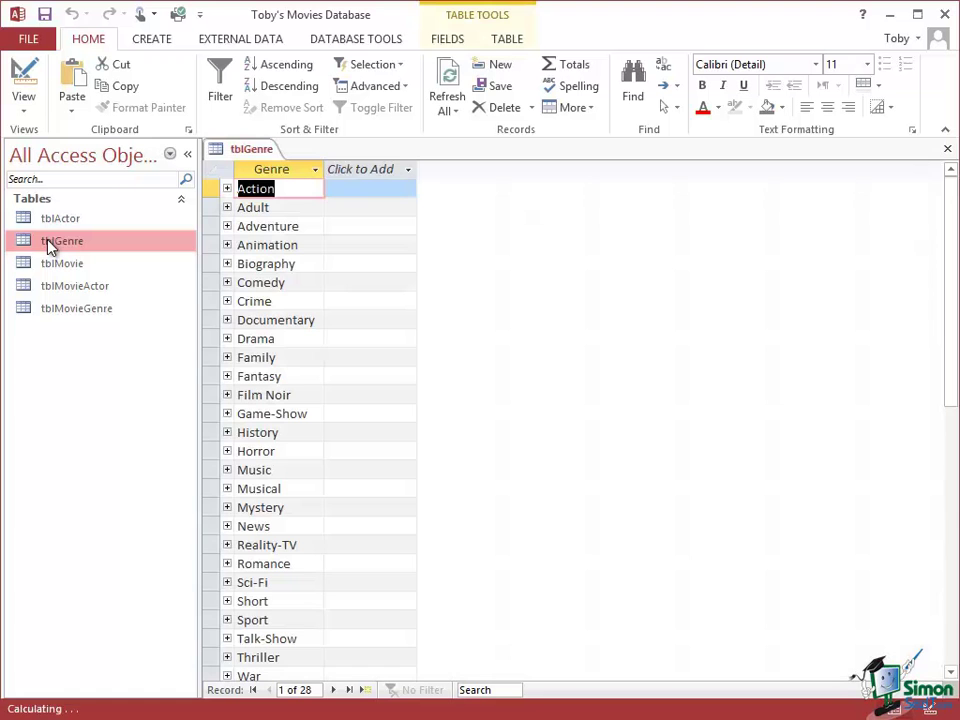
click(188, 158)
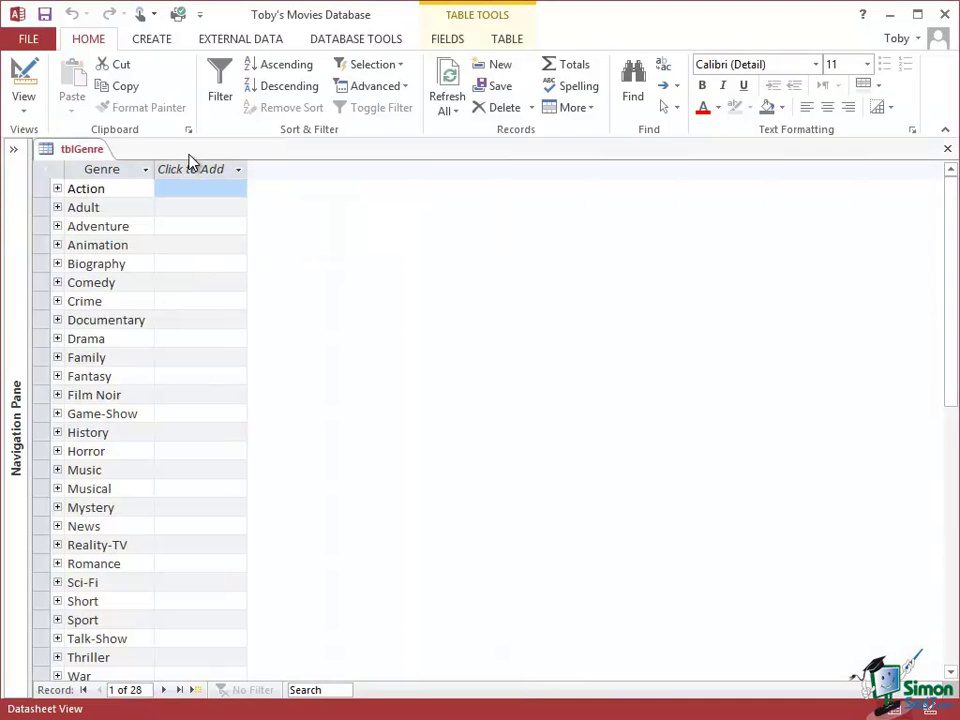
click(151, 40)
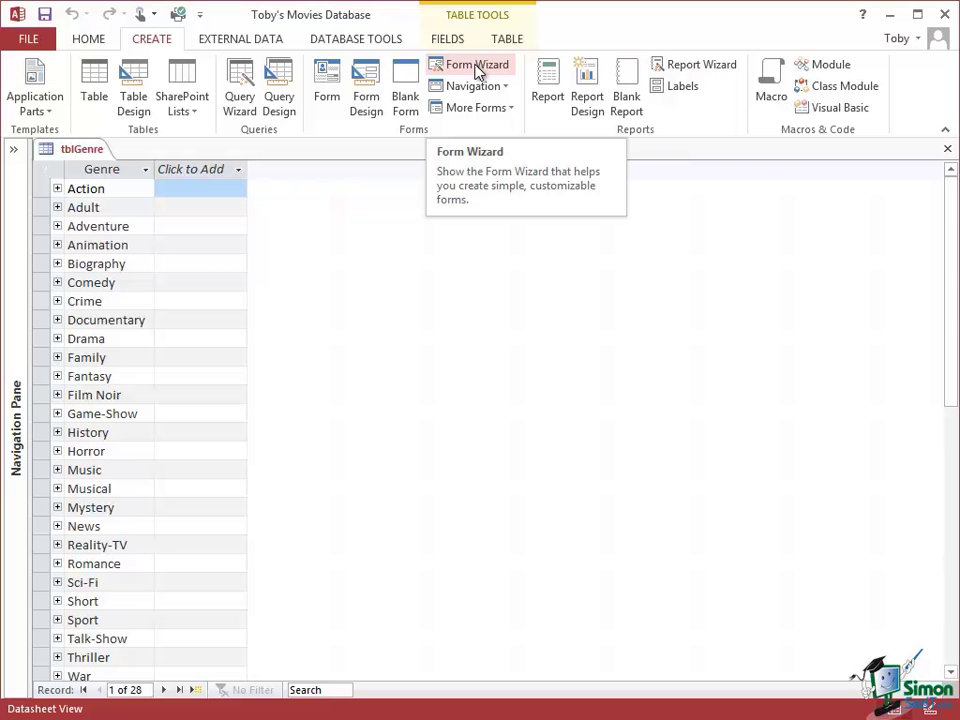
click(477, 70)
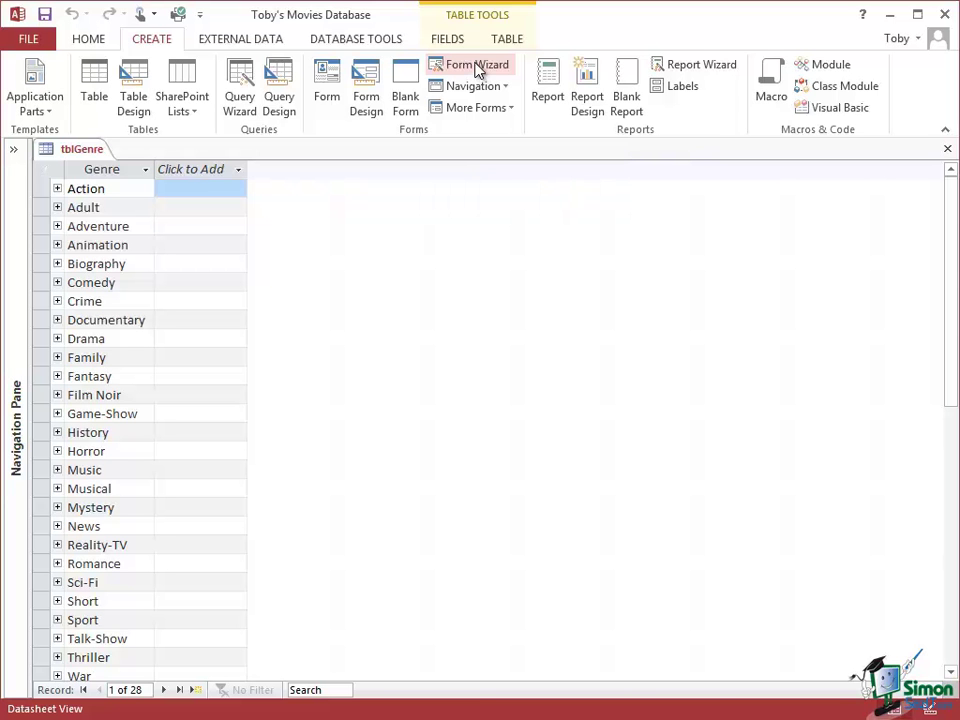
click(512, 109)
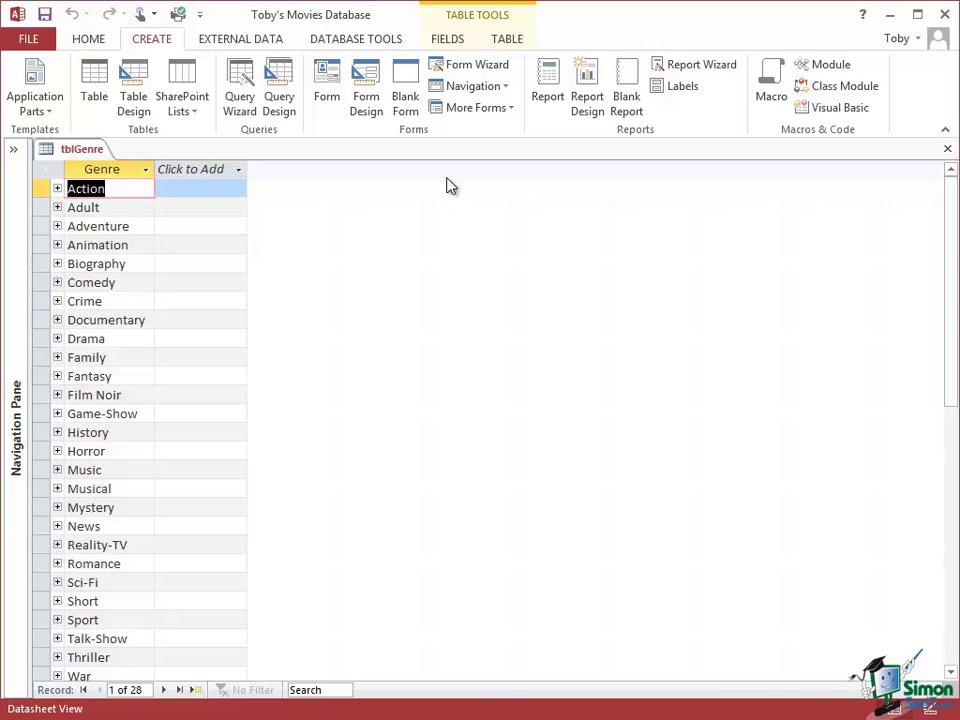
Start the Form Wizard on tblGenre with only the Genre field selected.
click(467, 67)
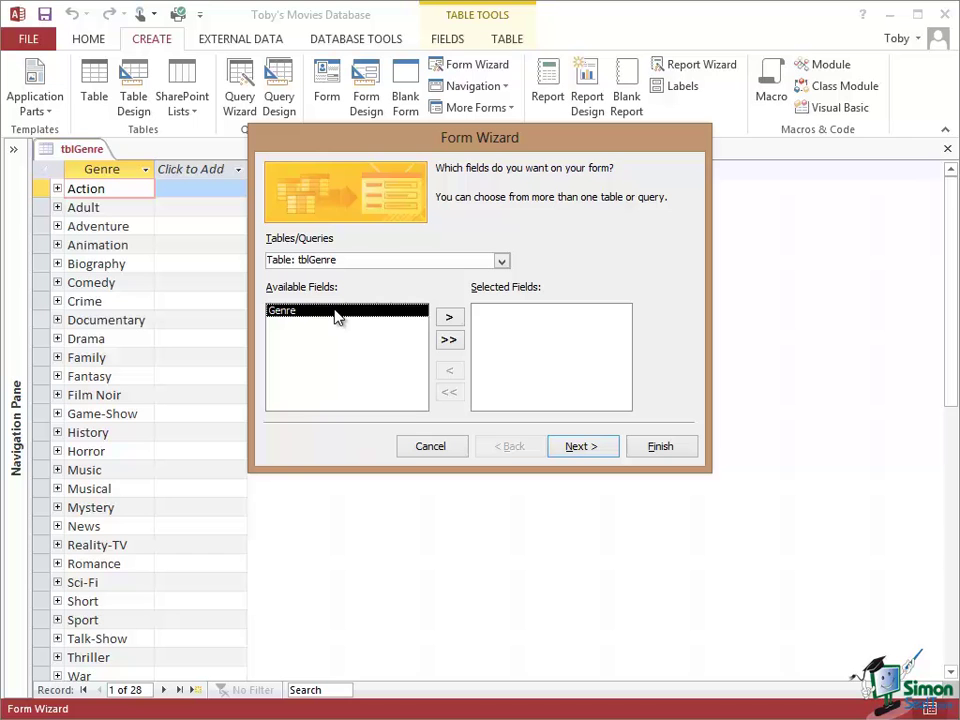
click(451, 320)
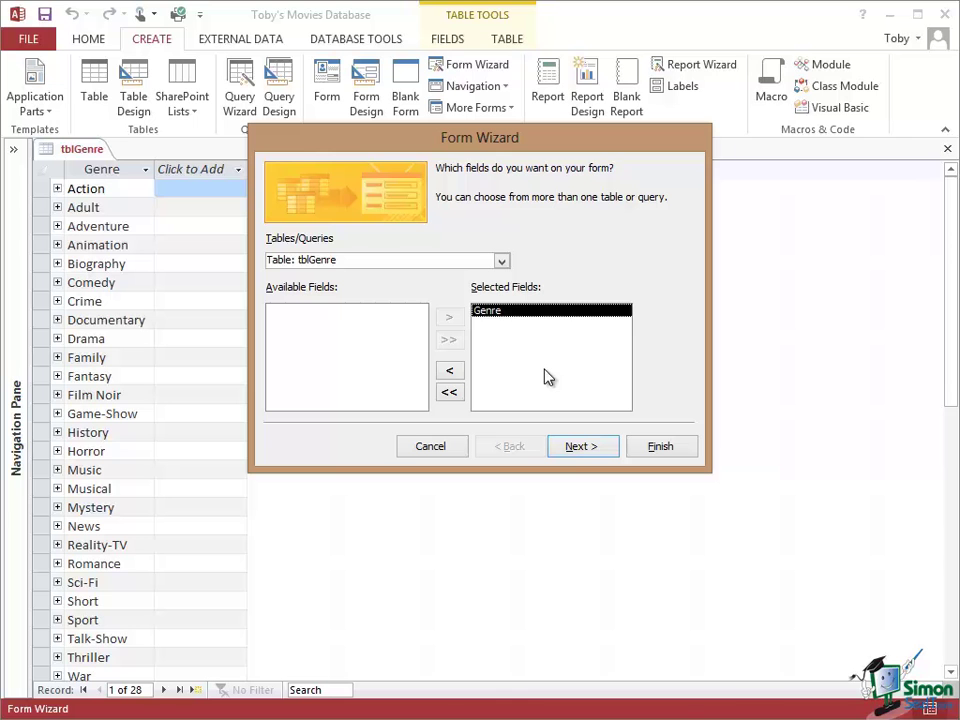
click(577, 447)
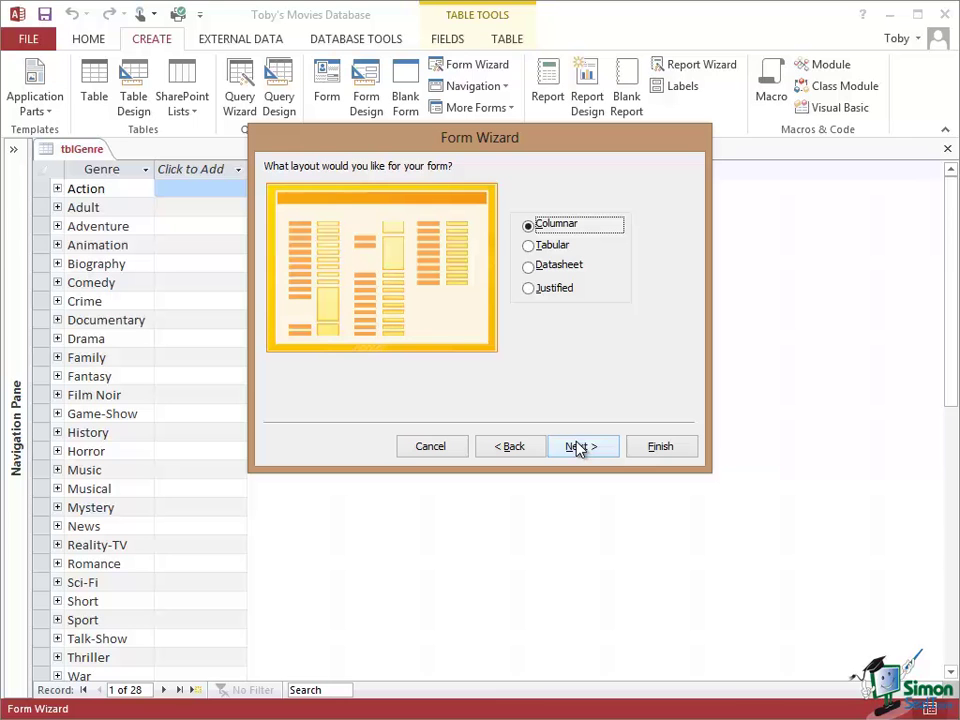
Choose the Tabular layout for the genre form and advance to the title page.
click(529, 268)
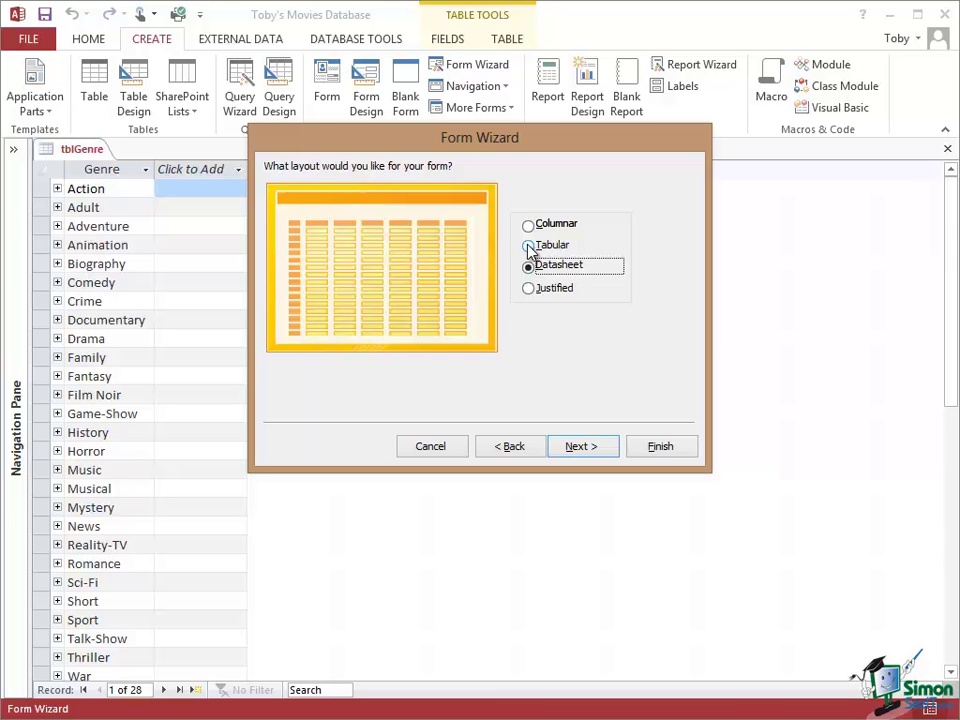
click(529, 247)
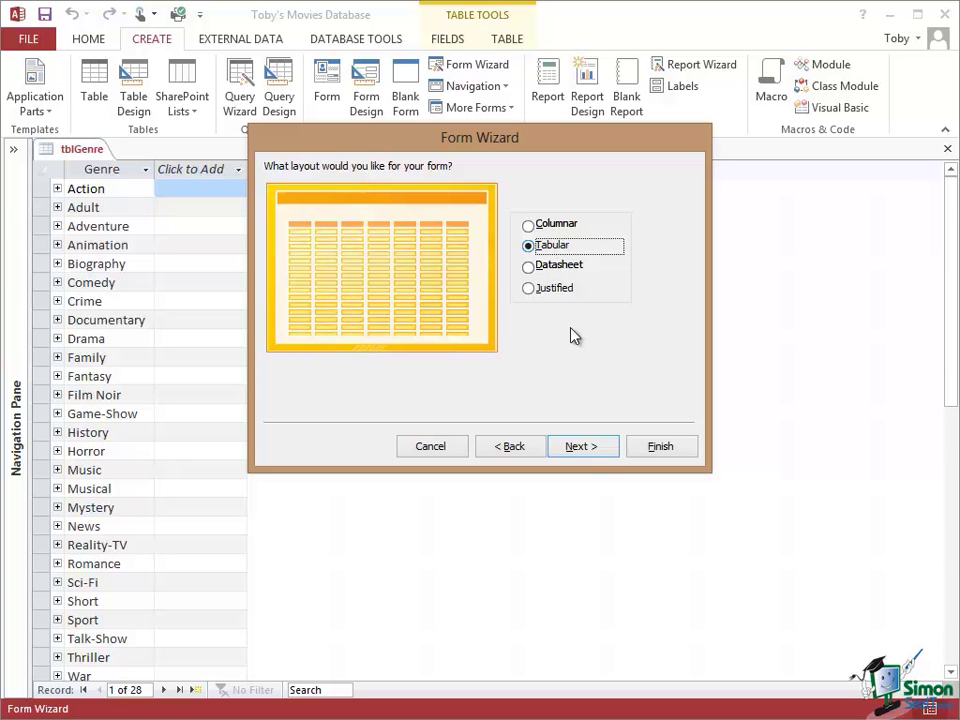
click(579, 450)
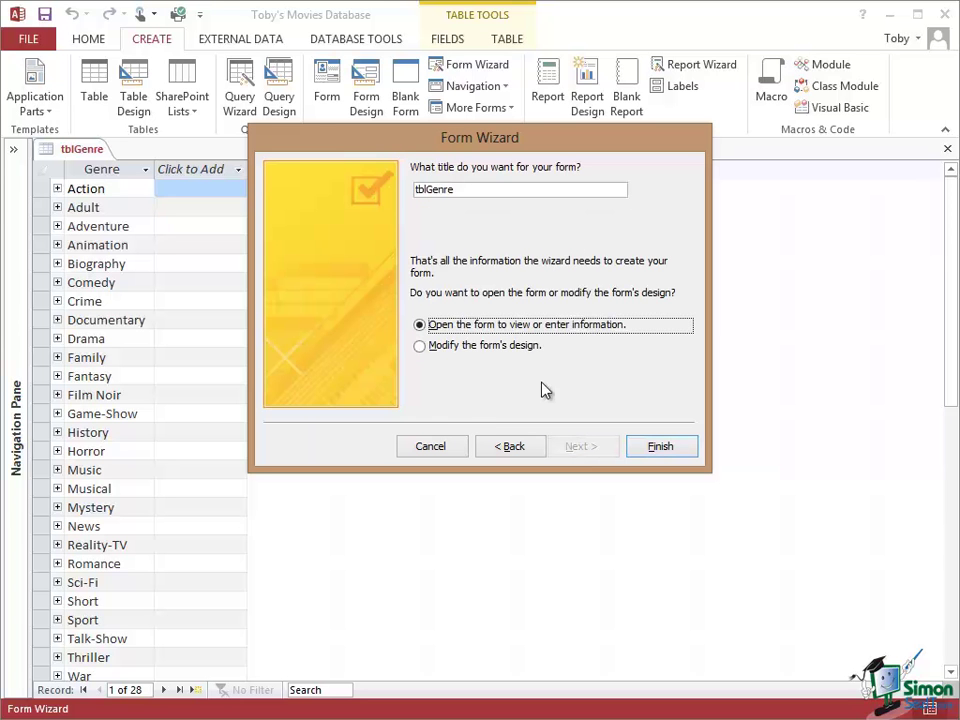
Retitle the form from tblGenre to frmGenreTabular.
click(425, 190)
key(BackSpace)
key(BackSpace)
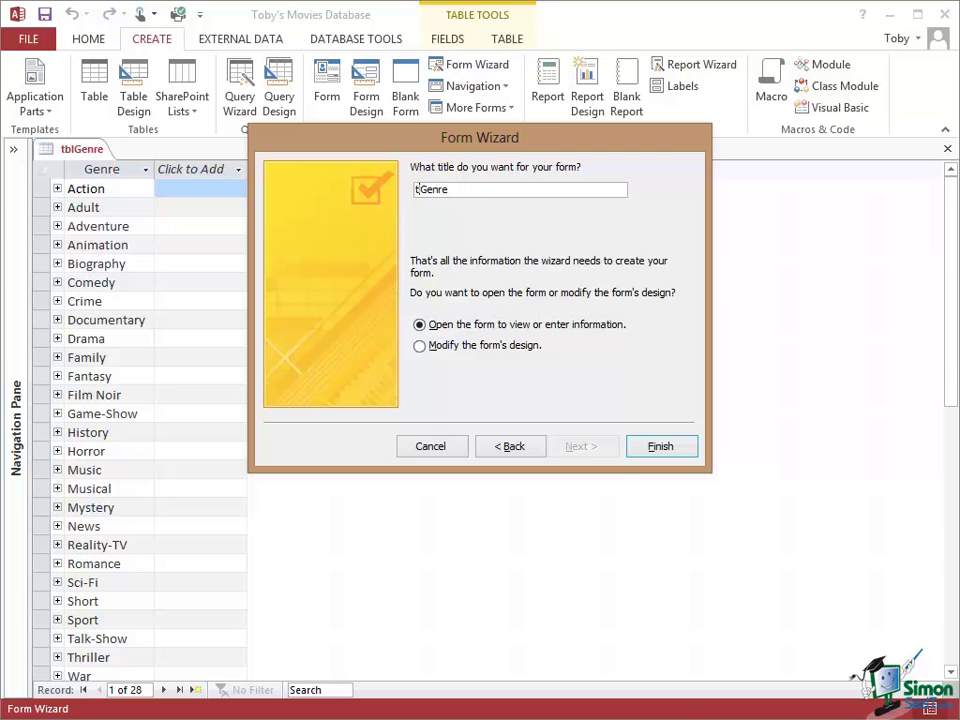
key(BackSpace)
text(frm)
key(Right)
key(Right)
key(Right)
key(Right)
key(Right)
text(Tabula)
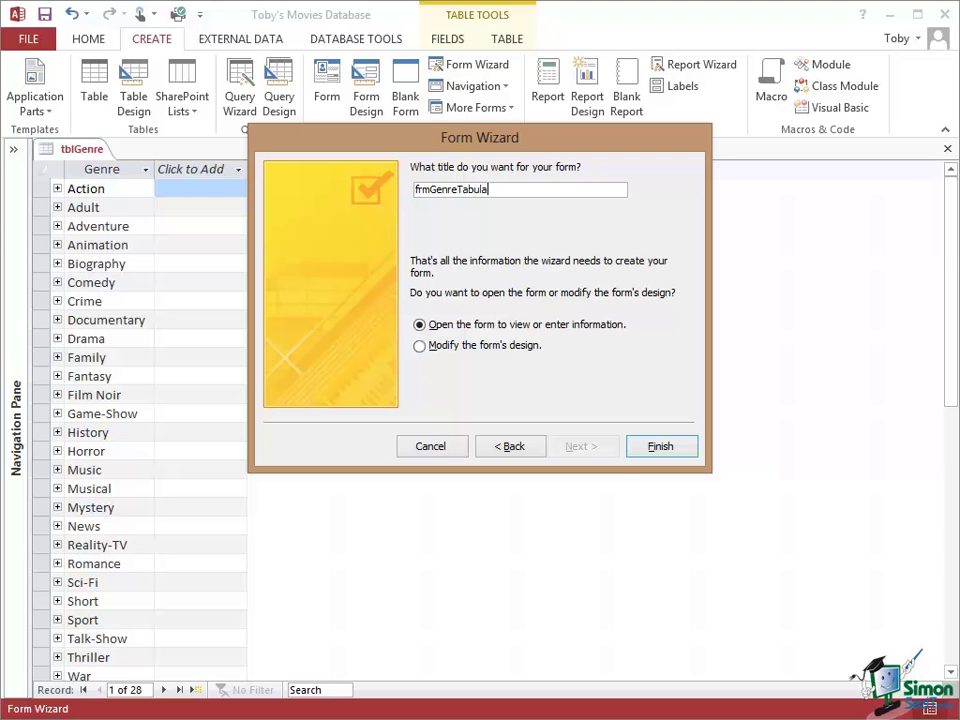
text(r)
Finish the wizard to open frmGenreTabular, then trial-edit Documentary and cancel it with Esc.
click(659, 447)
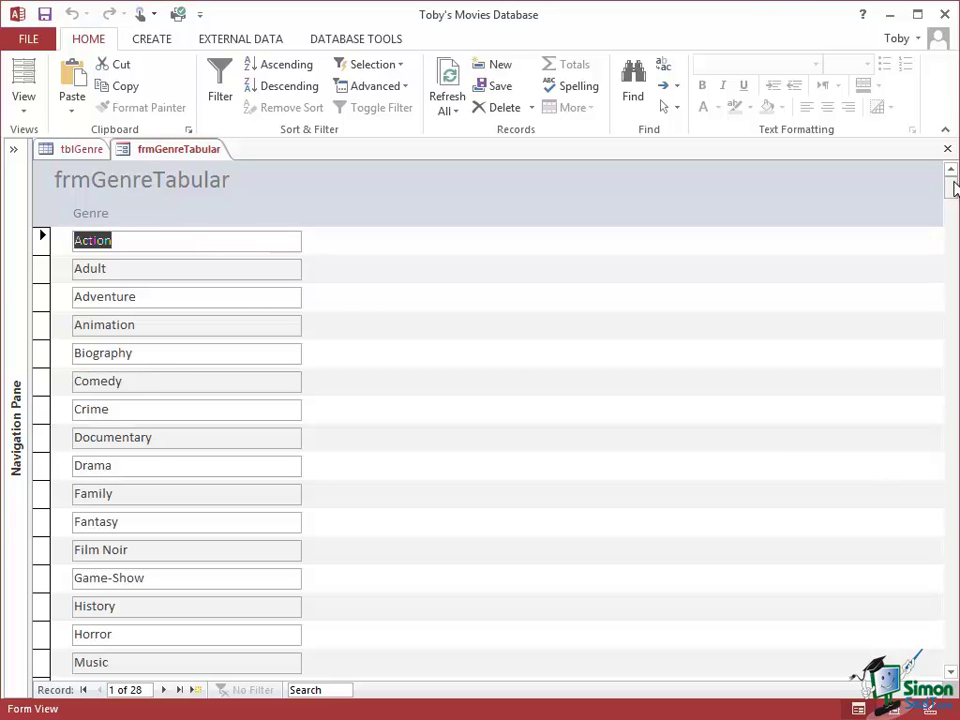
drag(953, 188, 951, 274)
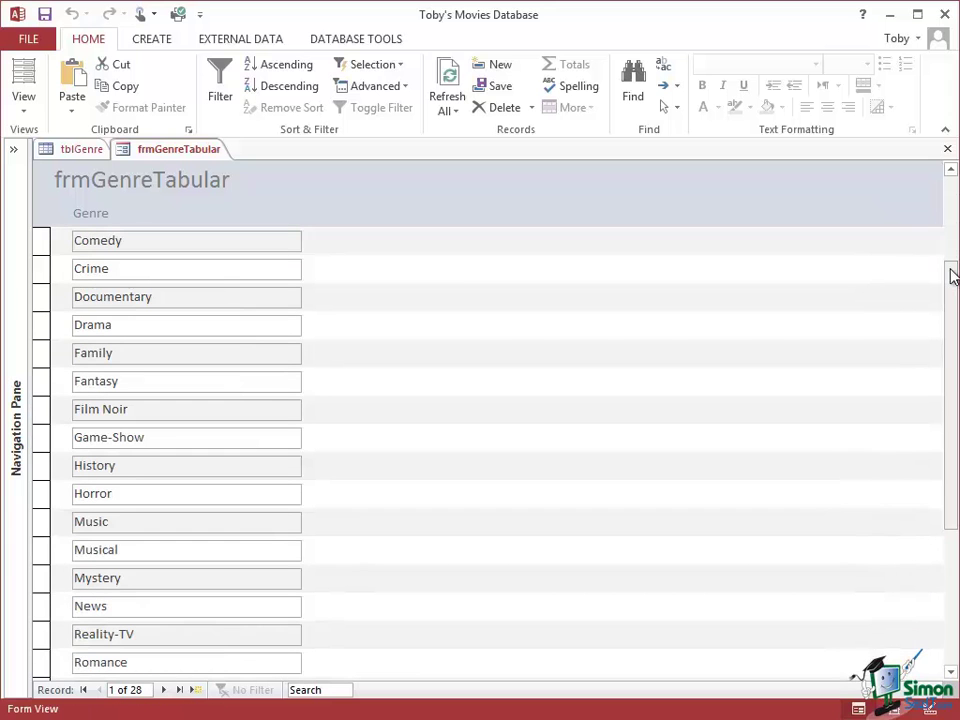
click(174, 300)
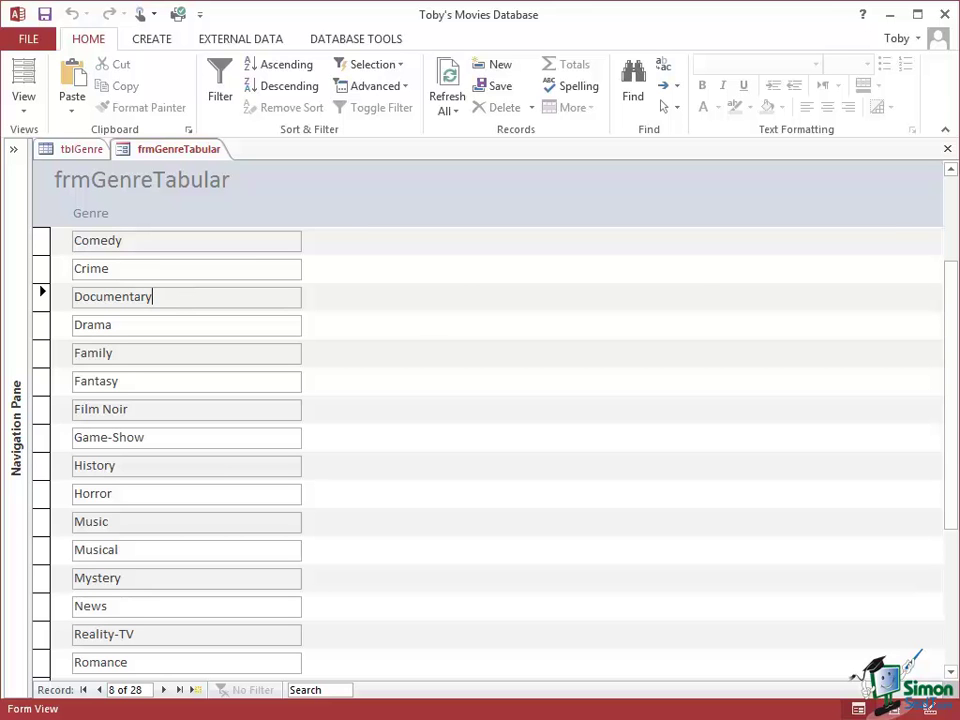
key(BackSpace)
key(BackSpace)
key(BackSpace)
text(s)
key(Escape)
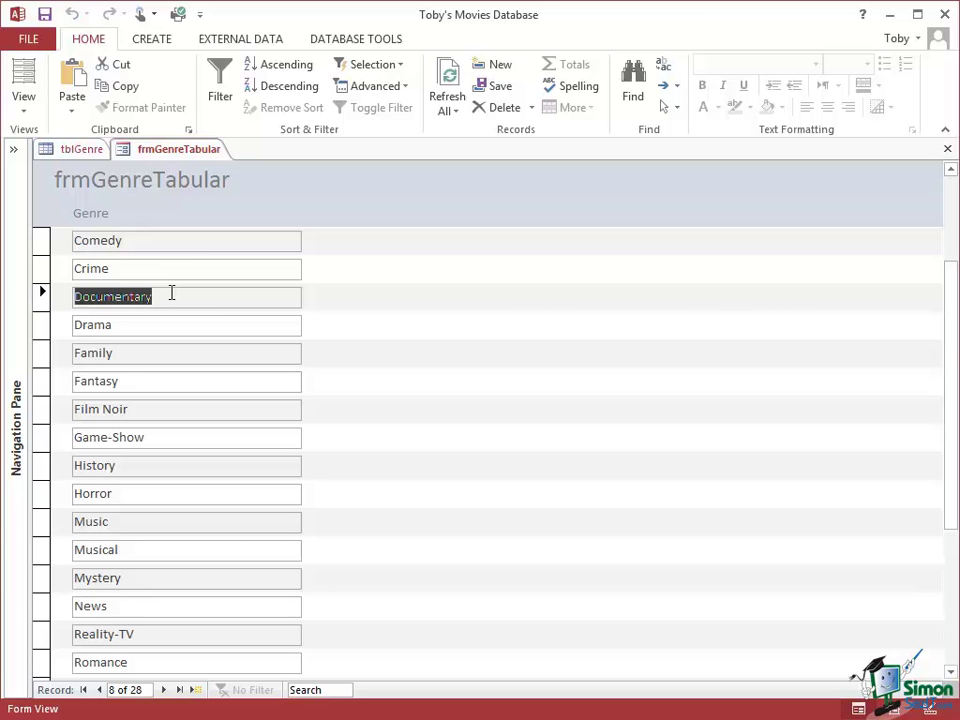
Add a new genre record reading Western at the end of the form.
click(195, 692)
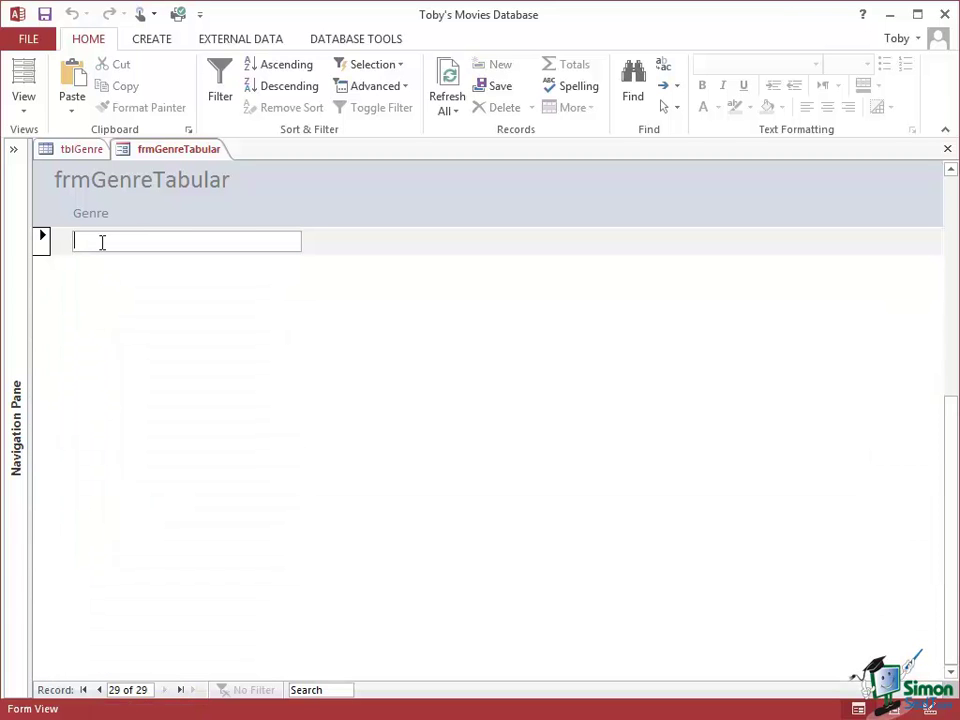
text(Western)
key(Return)
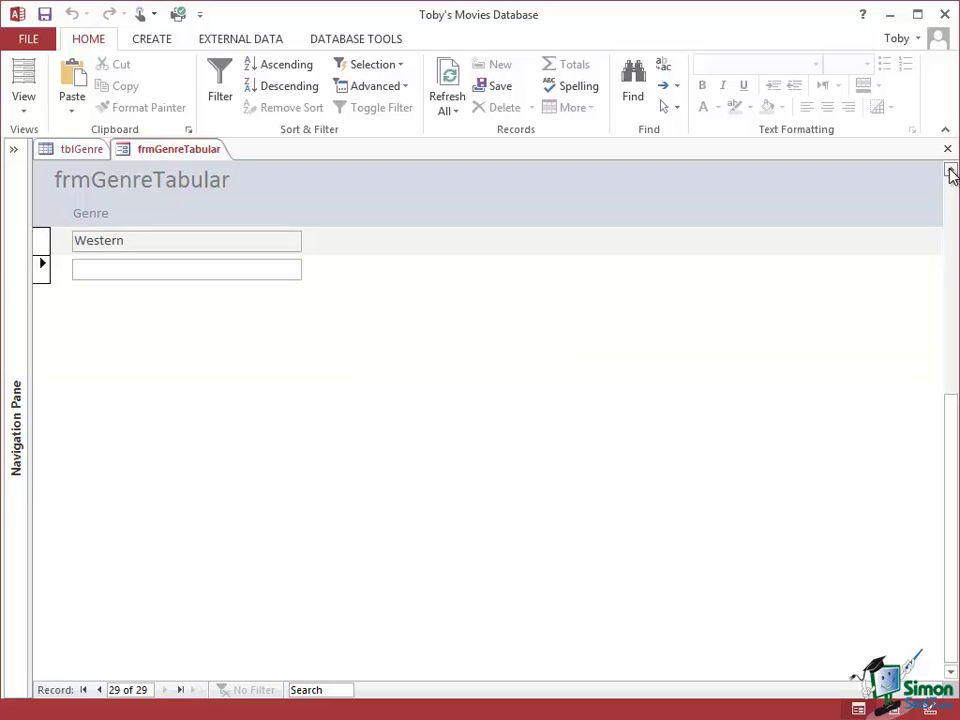
click(950, 172)
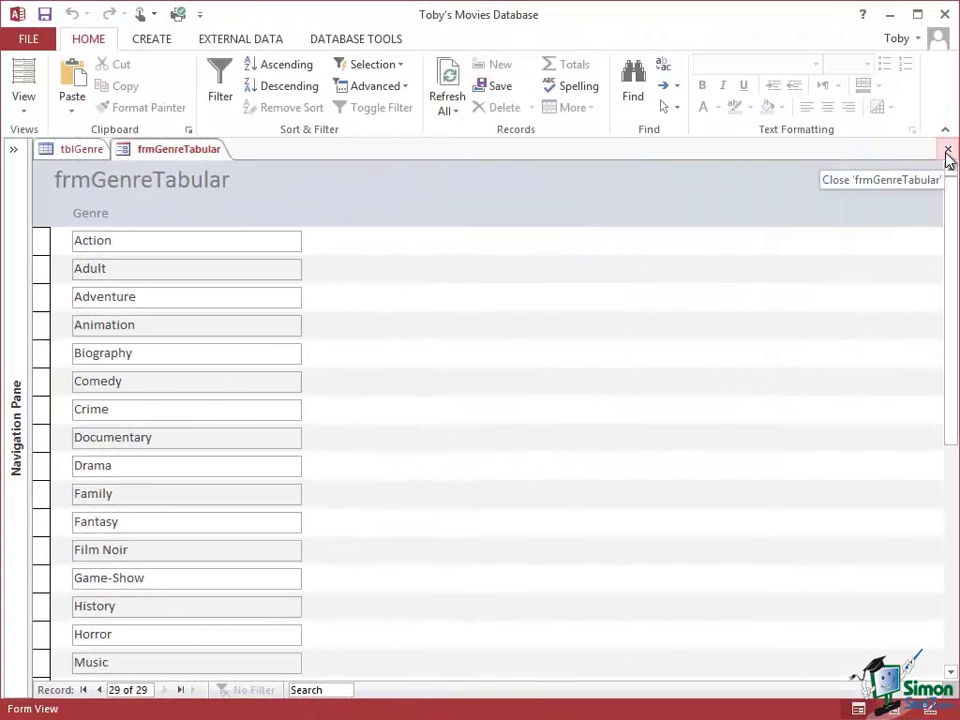
Close frmGenreTabular and tblGenre, then expand the Navigation Pane.
click(947, 150)
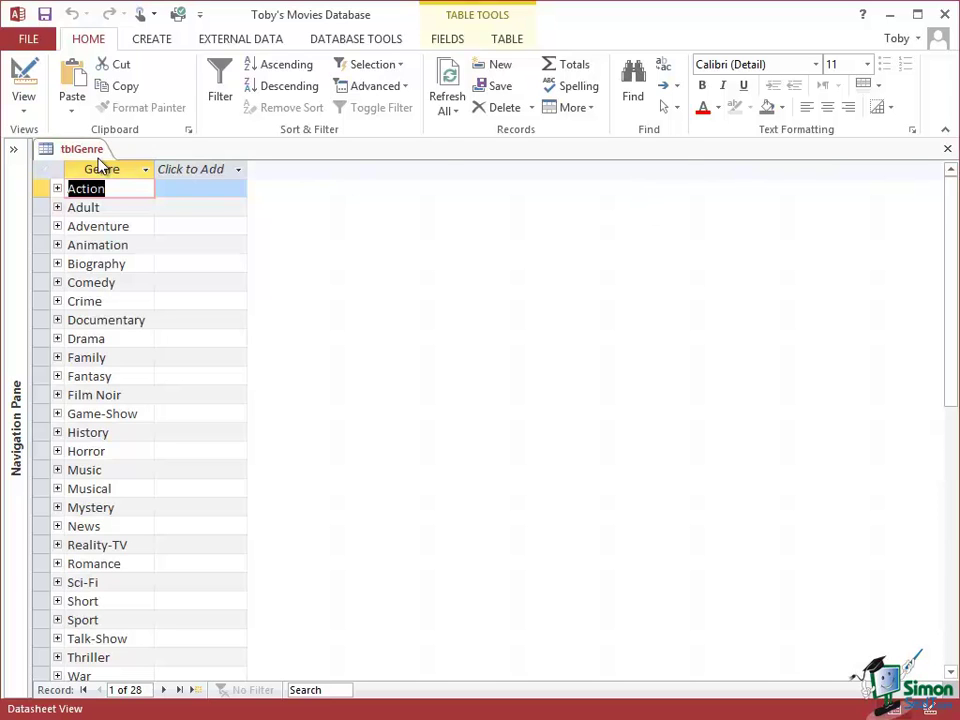
click(948, 150)
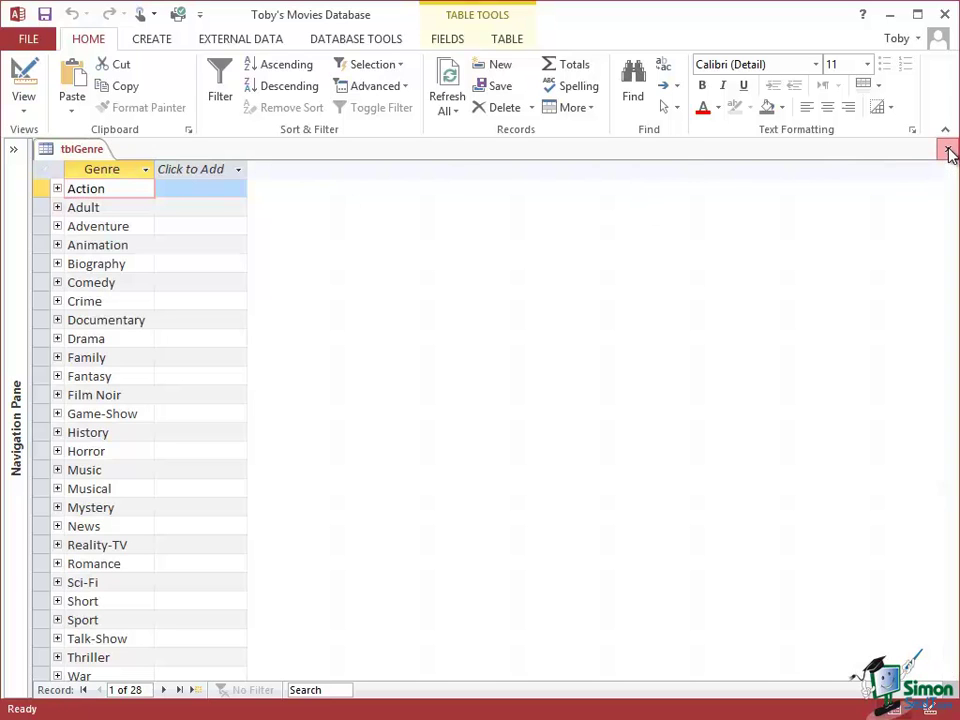
click(16, 153)
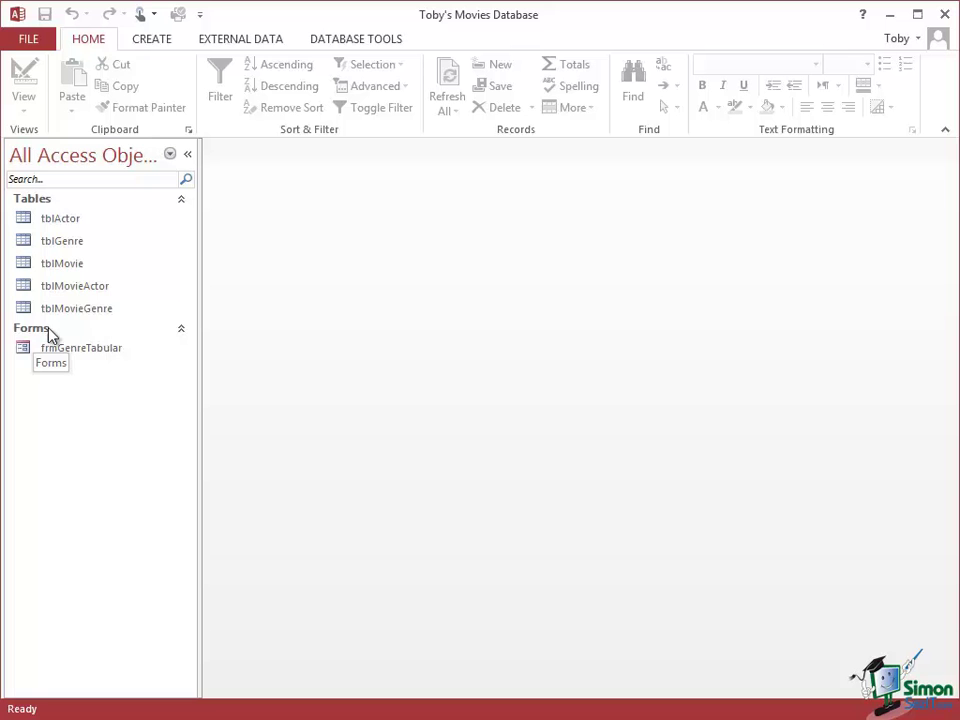
Open frmGenreTabular in Design View and select the Genre text box in the Detail section.
click(182, 201)
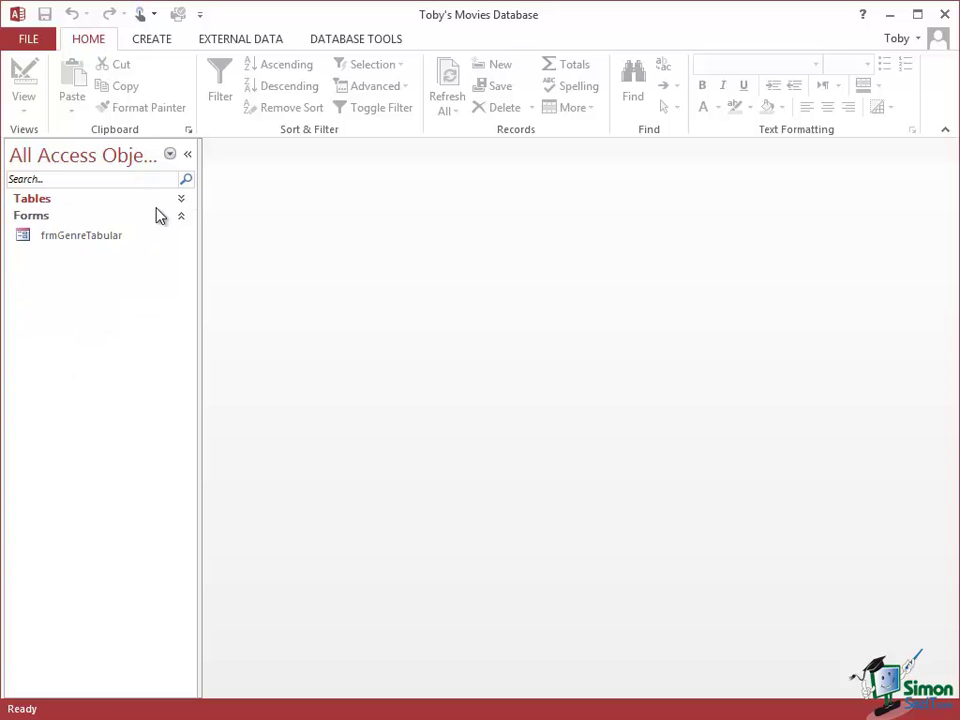
right_click(49, 238)
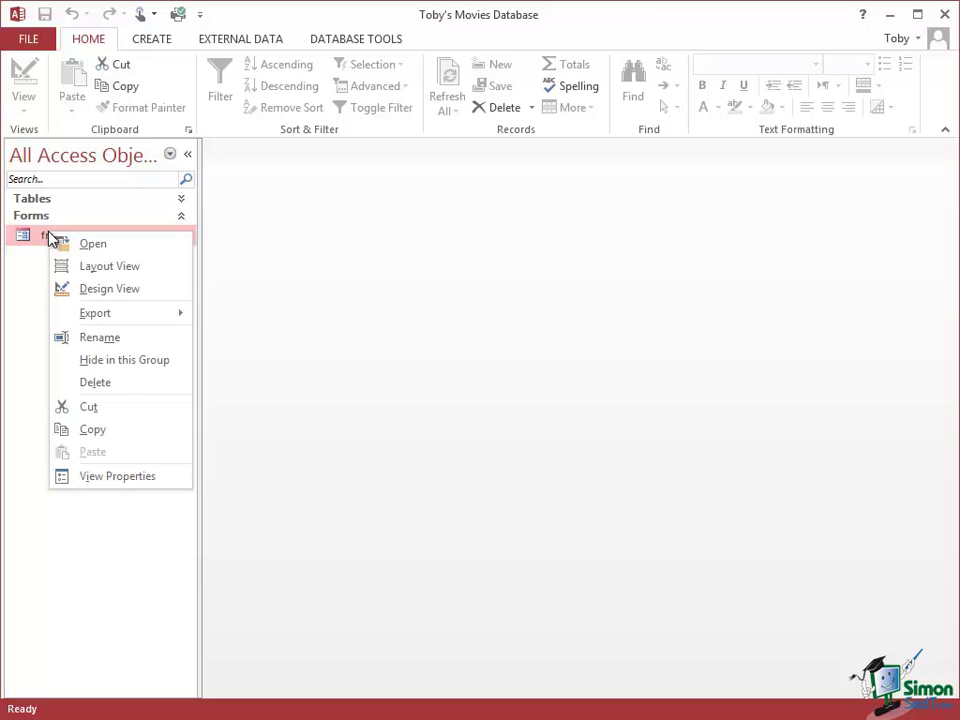
click(106, 289)
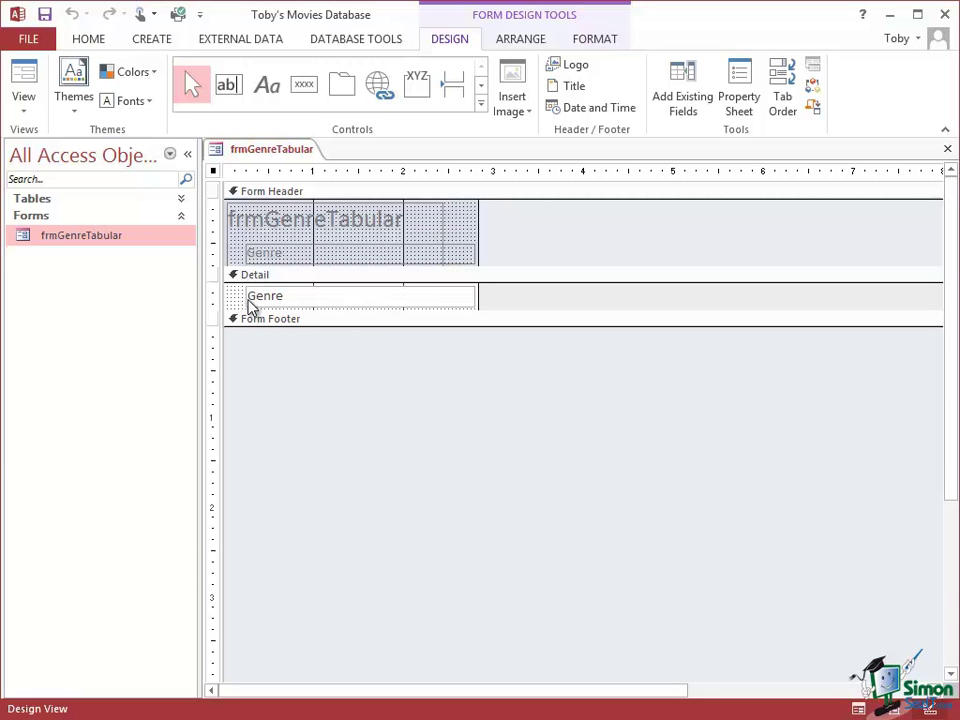
click(251, 304)
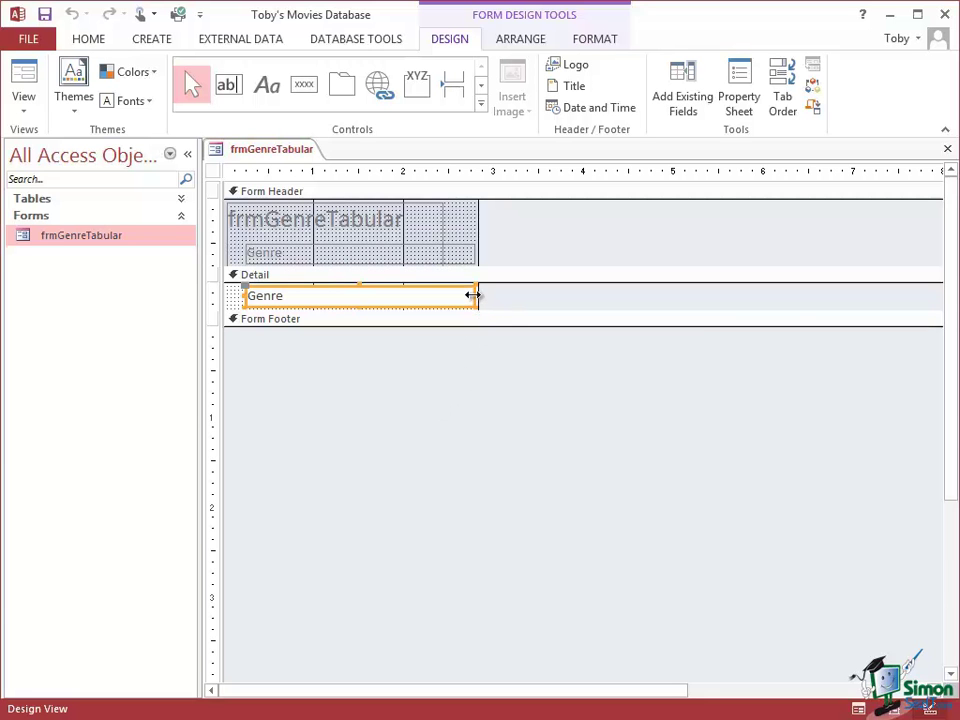
Show the Property Sheet for the Genre text box with the Navigation Pane collapsed.
right_click(473, 297)
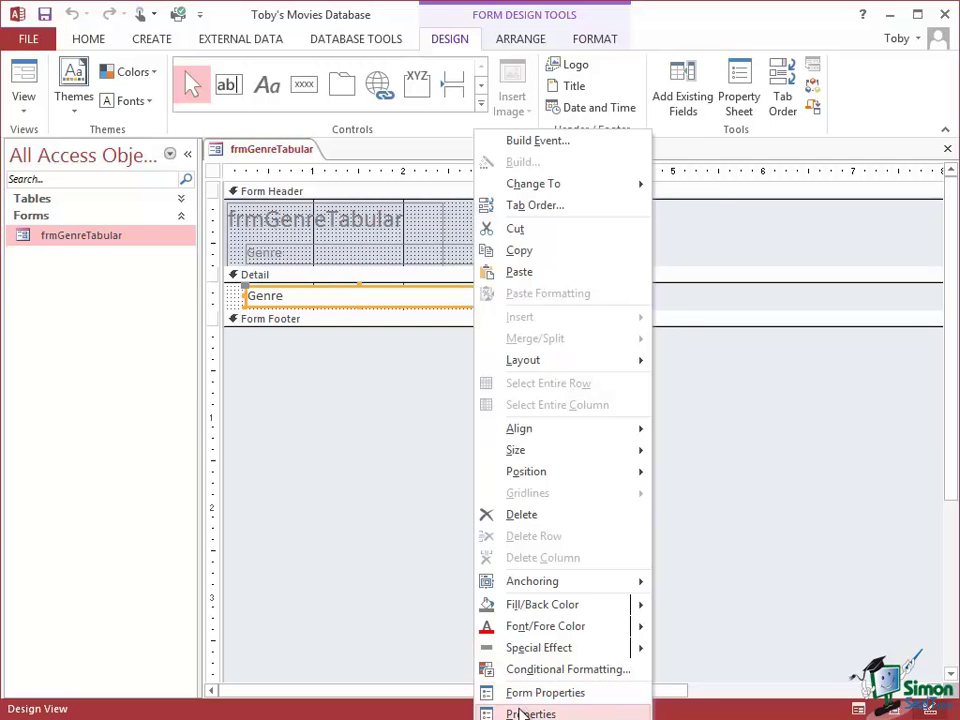
click(521, 713)
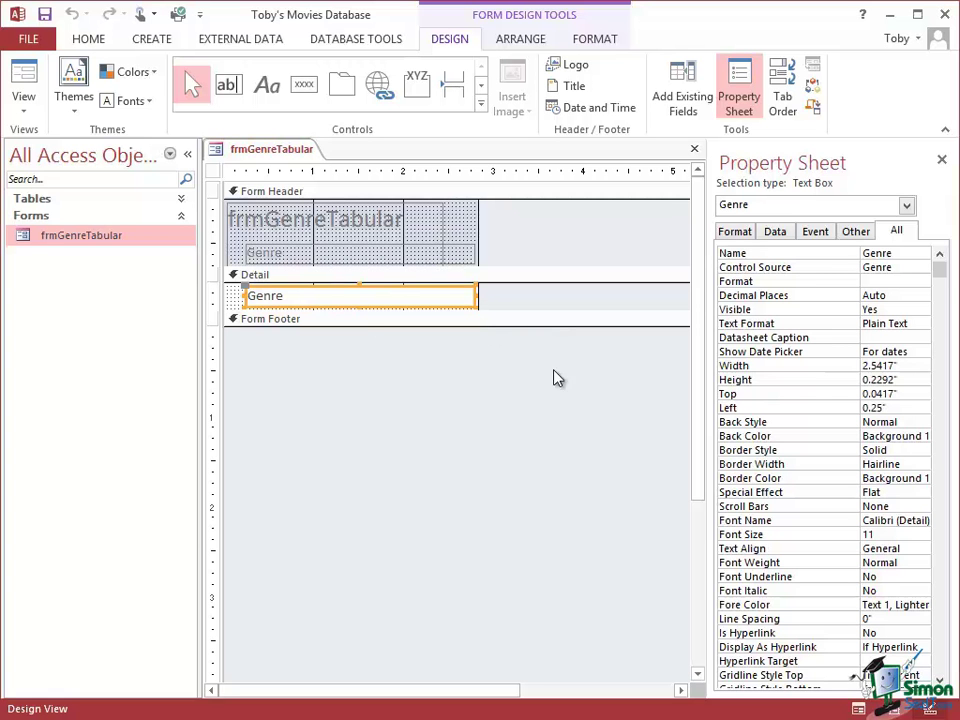
mouse_move(942, 273)
mouse_down()
mouse_move(945, 460)
mouse_move(939, 270)
mouse_up()
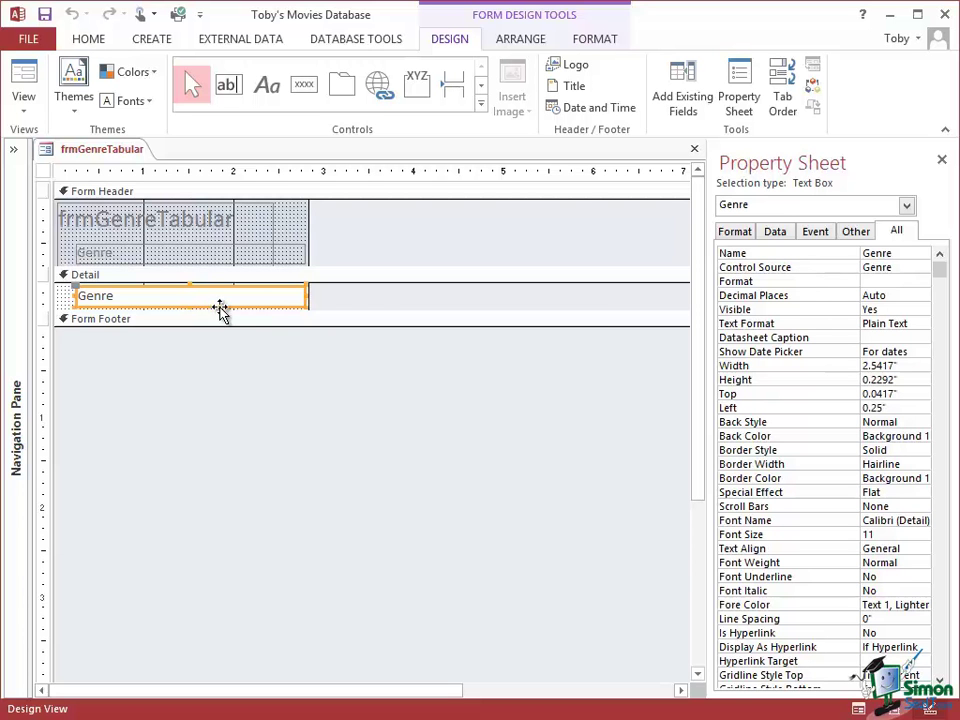
click(800, 288)
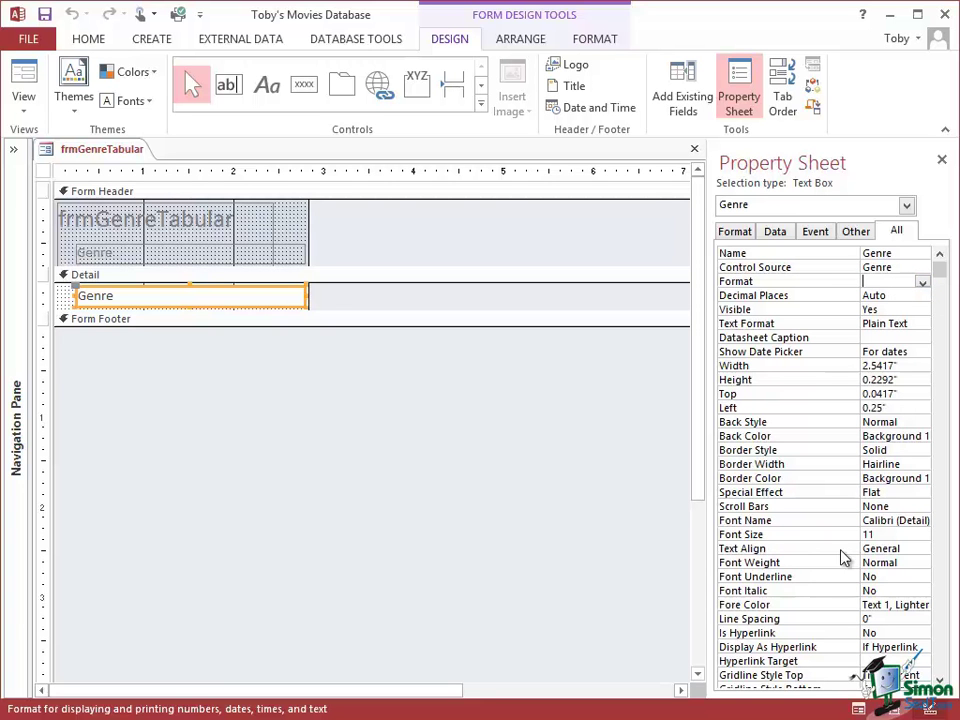
click(903, 549)
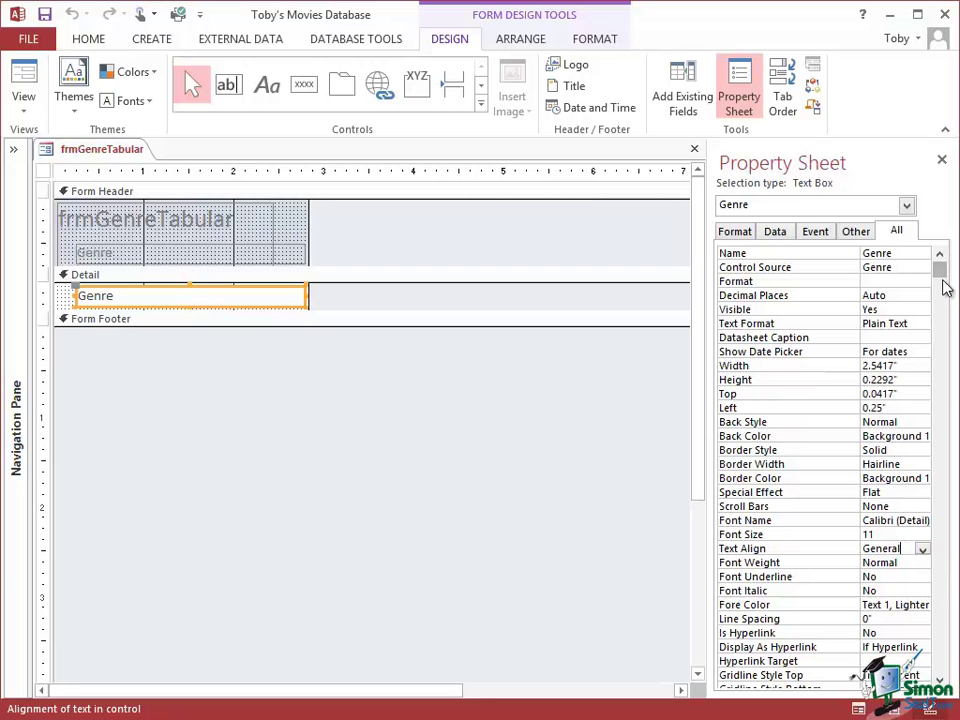
mouse_move(940, 270)
mouse_down()
mouse_move(948, 424)
mouse_move(940, 265)
mouse_up()
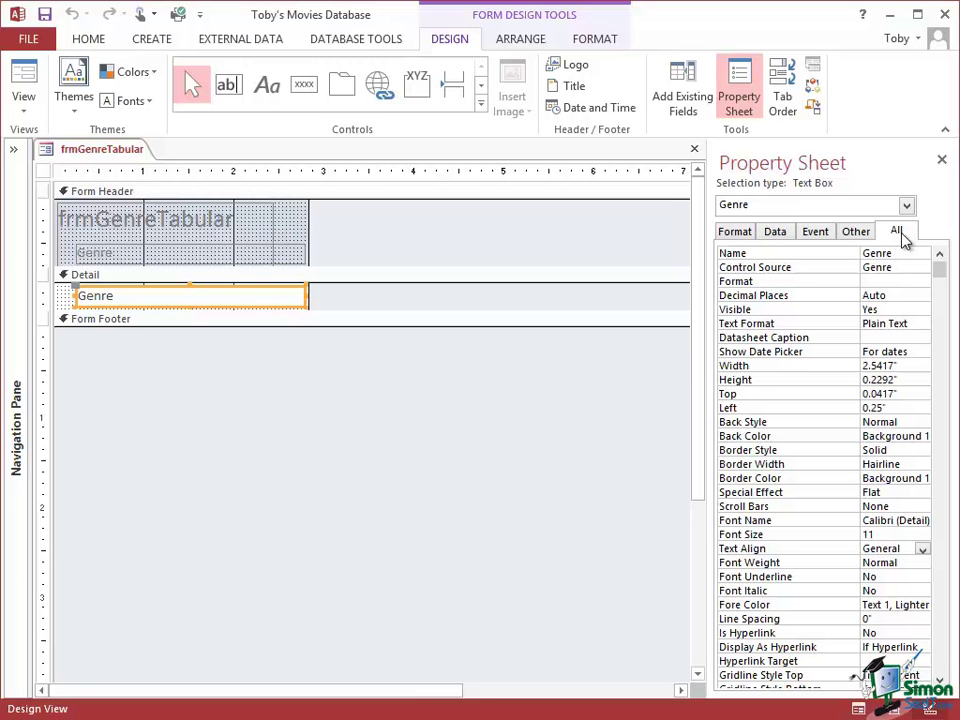
Step through the Format, Data, Event and Other property groups, ending on Other.
click(735, 232)
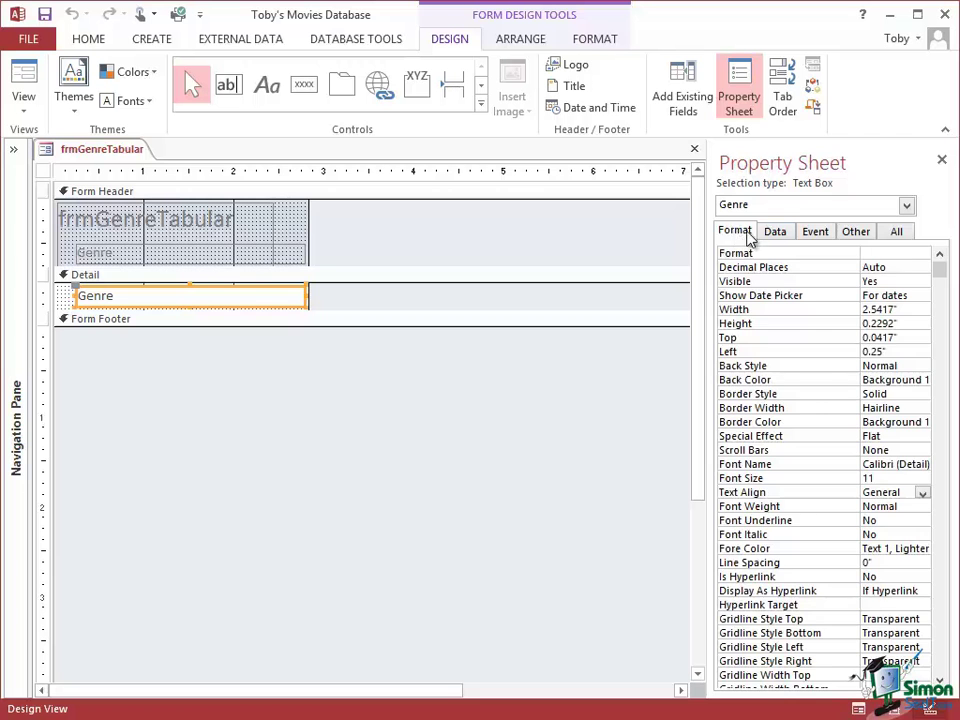
click(777, 234)
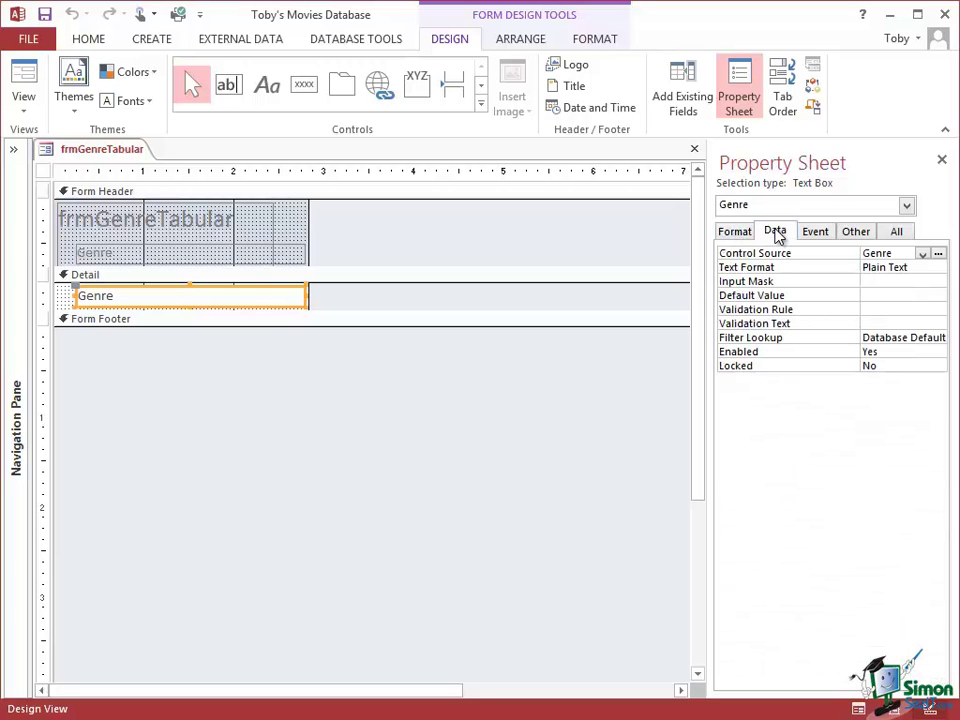
click(815, 233)
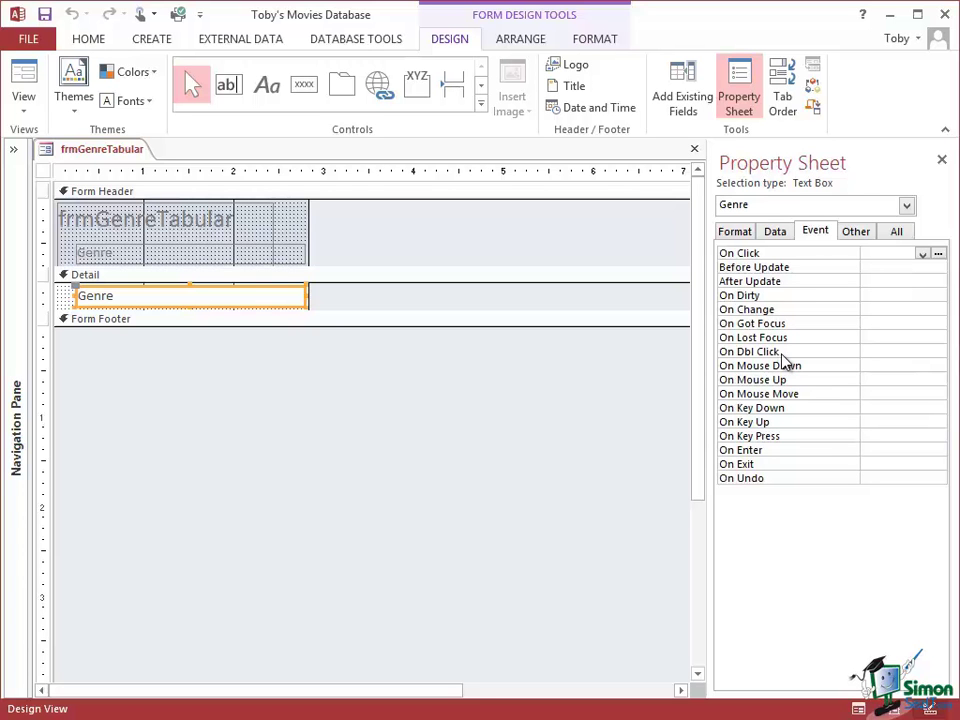
click(855, 232)
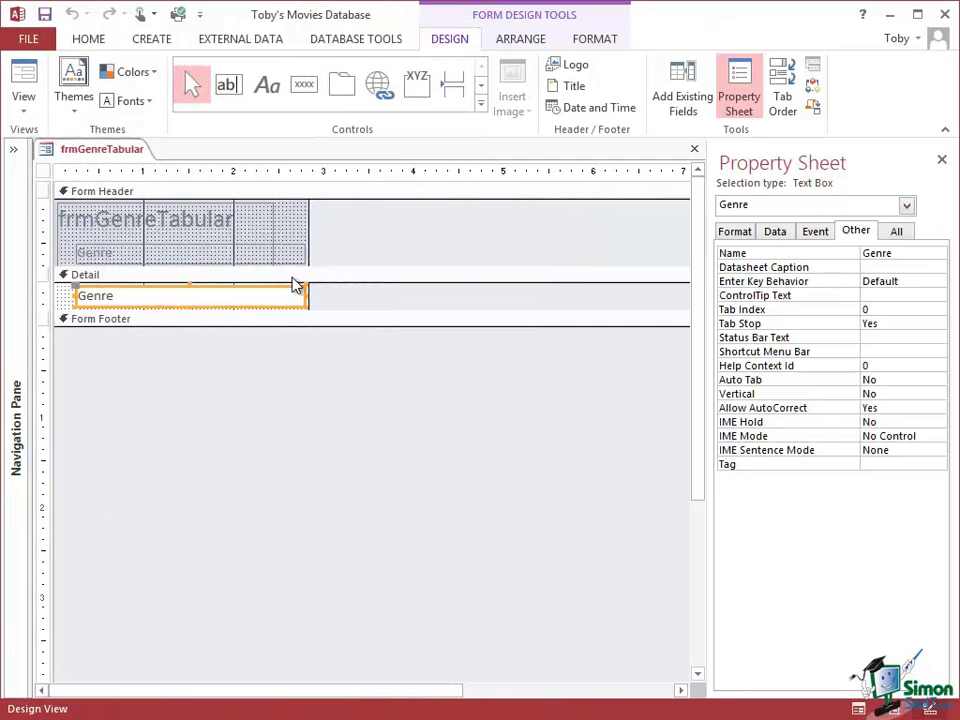
Show the All tab of the form's own properties, with record source tblGenre and caption frmGenreTabular.
right_click(303, 311)
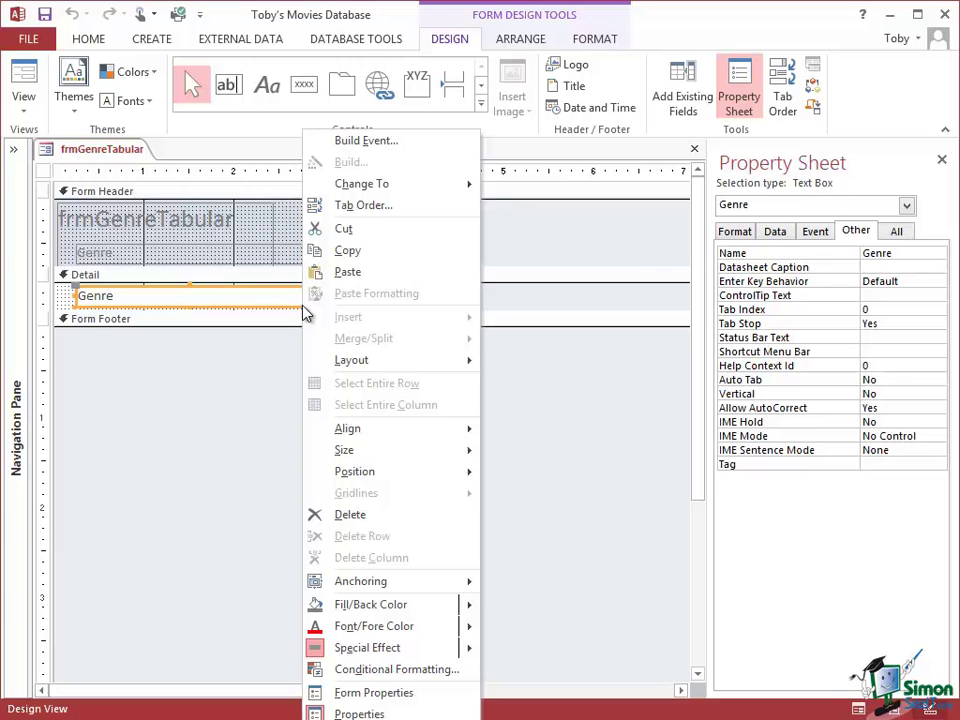
click(358, 692)
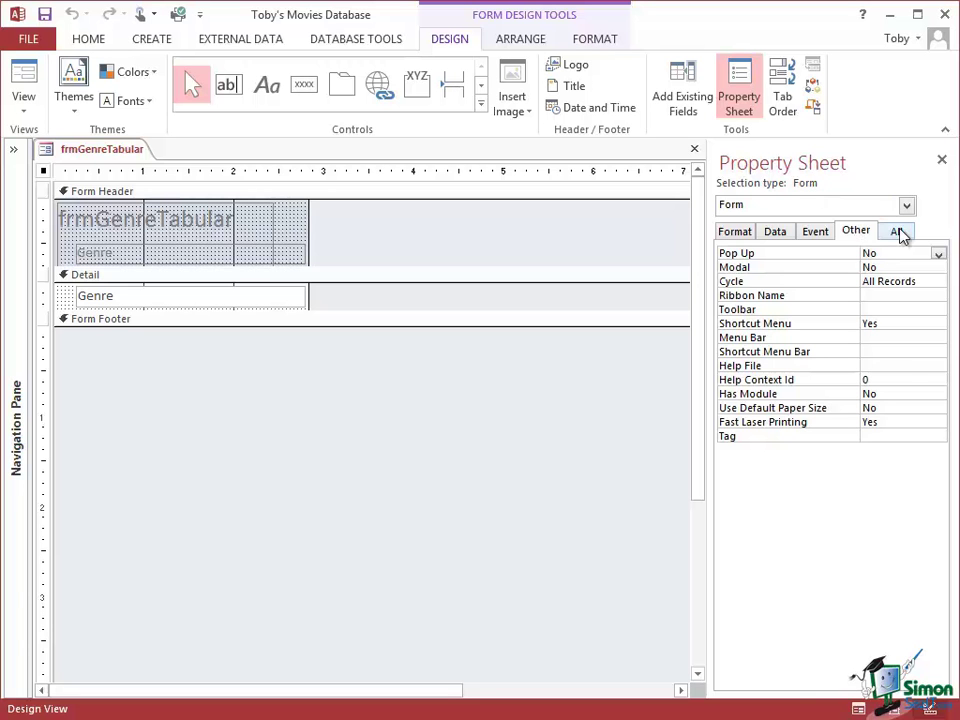
click(897, 232)
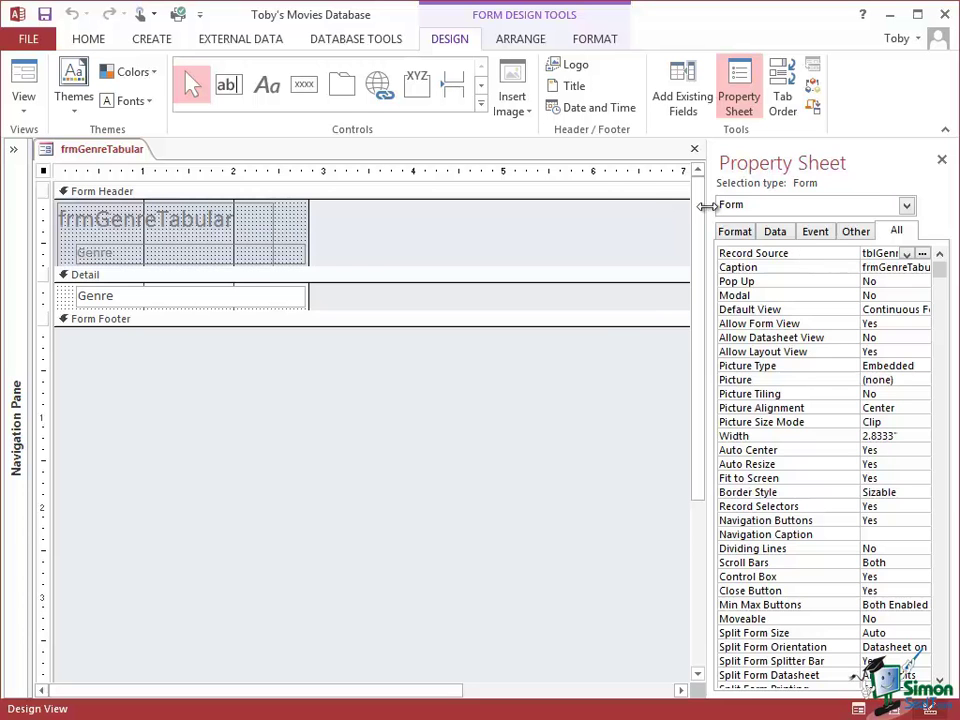
Widen the Property Sheet and replace the form Caption frmGenreTabular with 'Movie Genres'.
drag(707, 206, 623, 213)
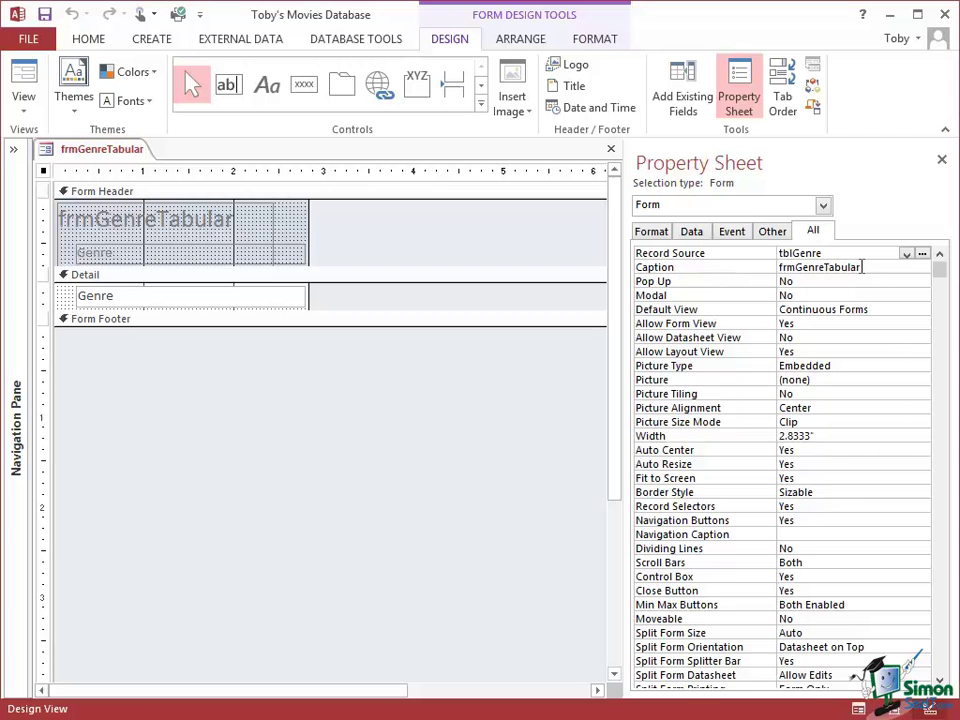
click(862, 267)
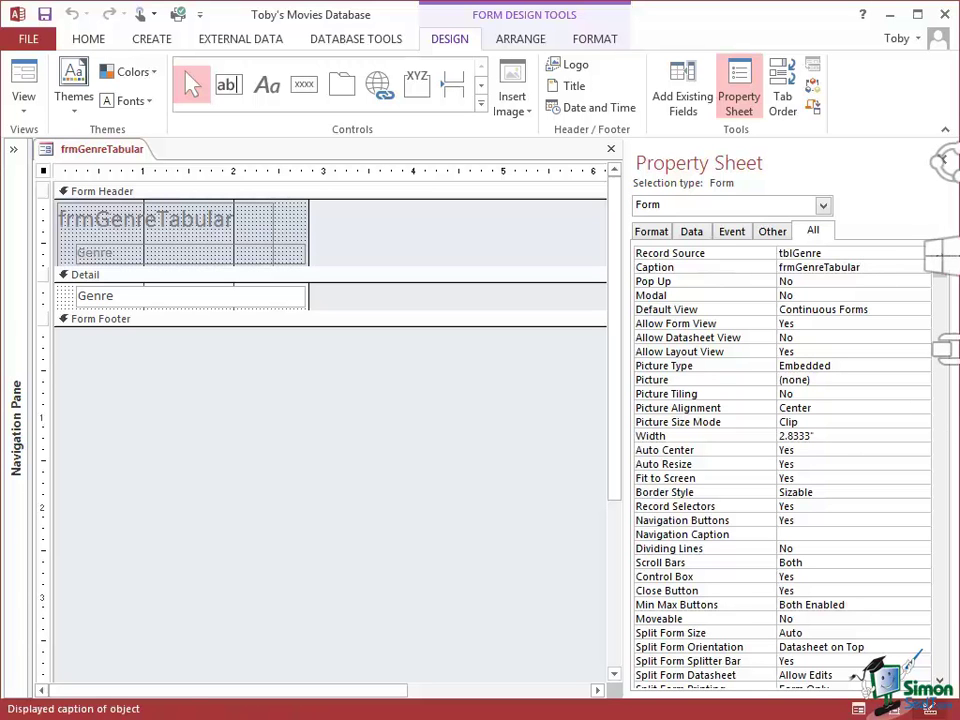
key(BackSpace)
key(BackSpace)
key(BackSpace)
key(BackSpace)
key(BackSpace)
key(BackSpace)
key(BackSpace)
key(BackSpace)
key(BackSpace)
key(BackSpace)
key(BackSpace)
key(BackSpace)
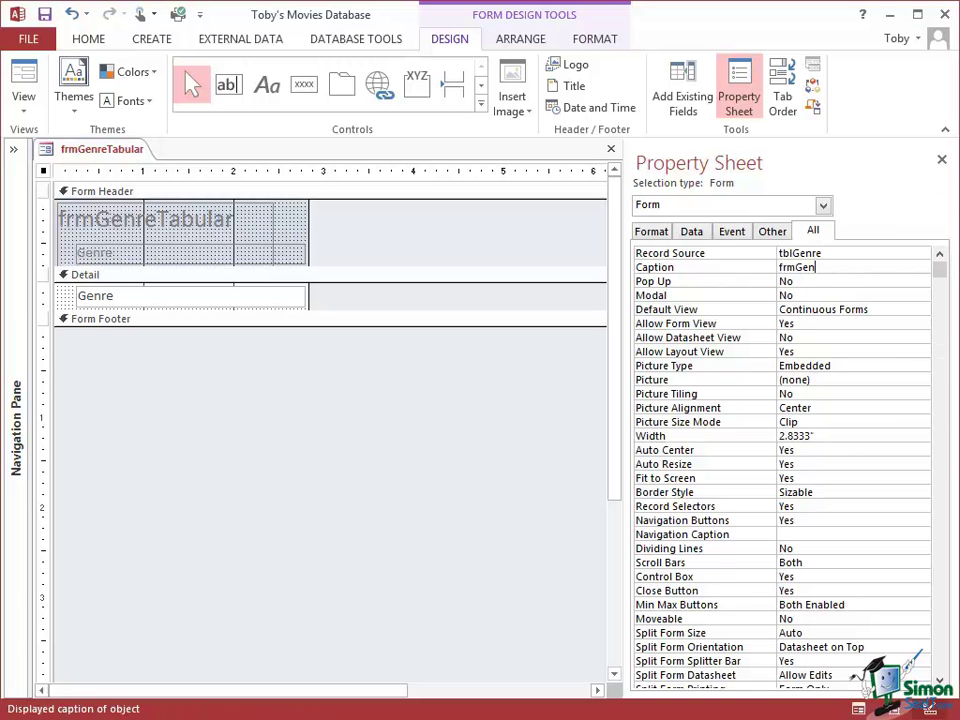
key(BackSpace)
key(BackSpace)
key(BackSpace)
text(Movie Genres)
click(886, 310)
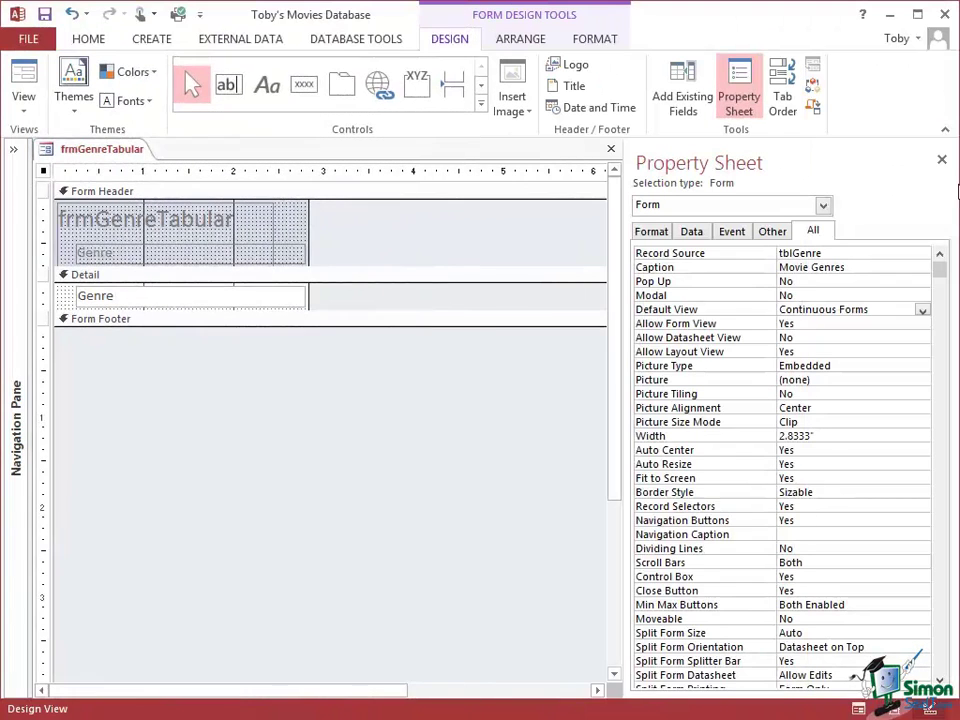
Close the Property Sheet and save and close the frmGenreTabular design, then expand the Navigation Pane.
click(942, 160)
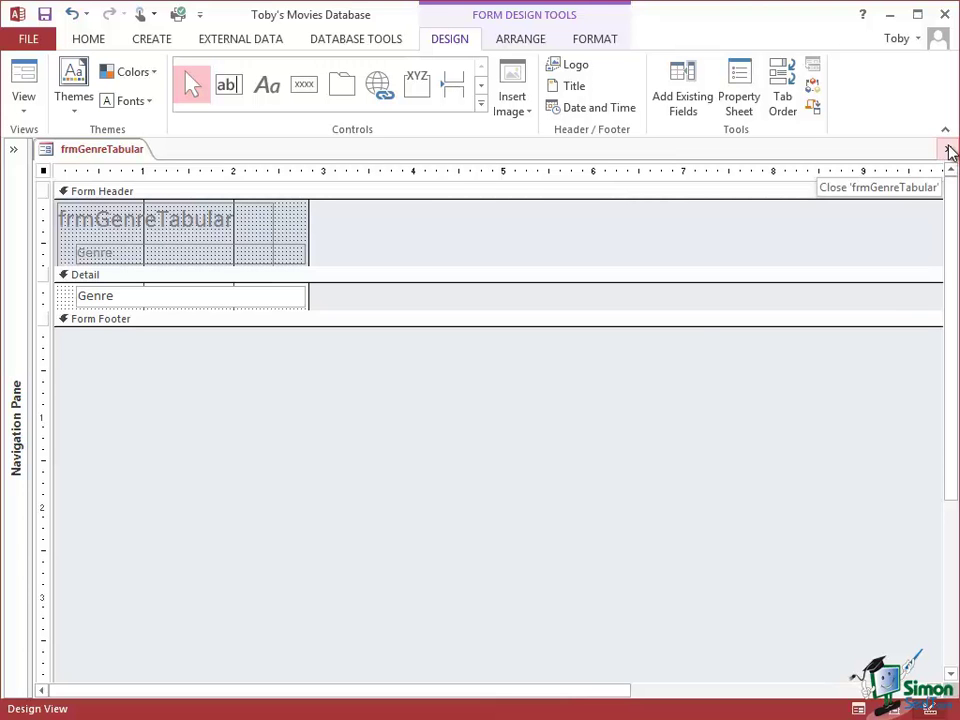
click(948, 150)
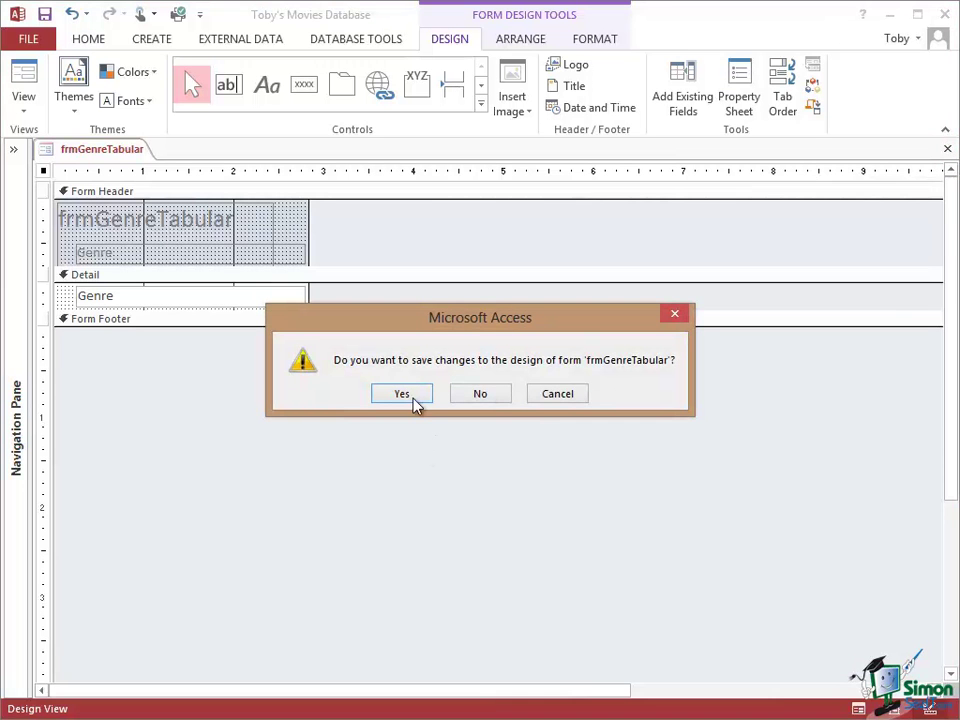
click(406, 397)
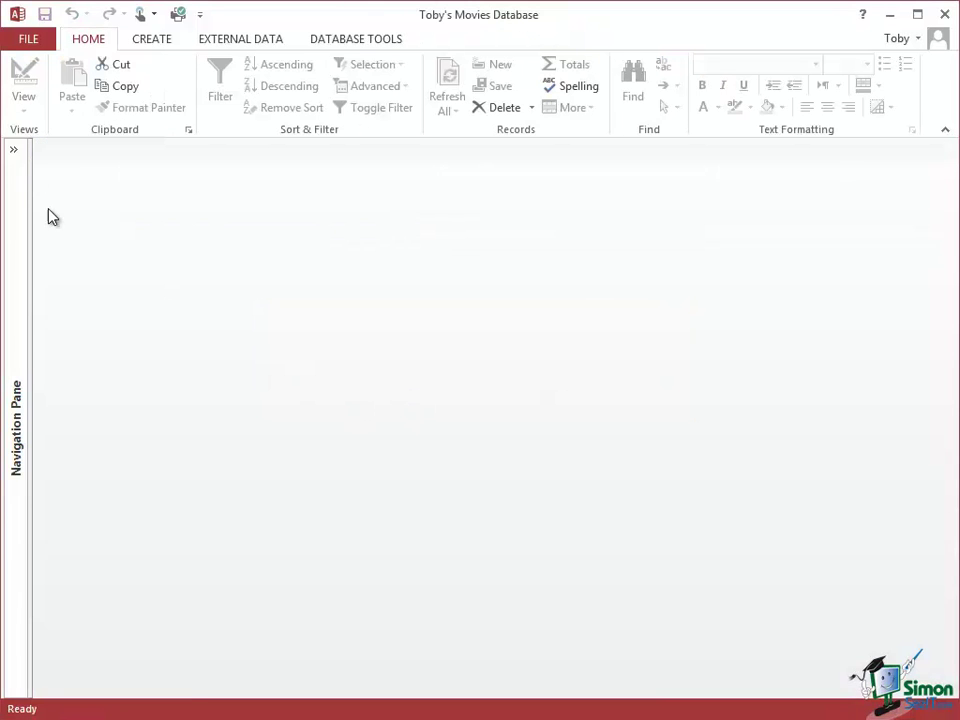
click(14, 150)
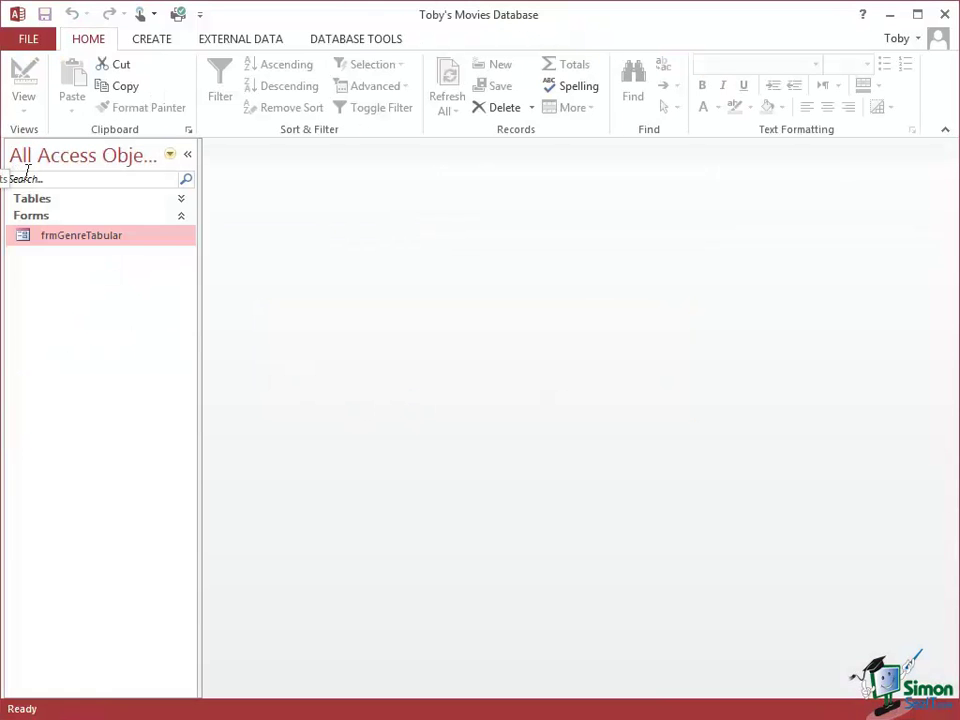
Open frmGenreTabular in Form View, now captioned Movie Genres and listing 28 genres from Action.
double_click(100, 237)
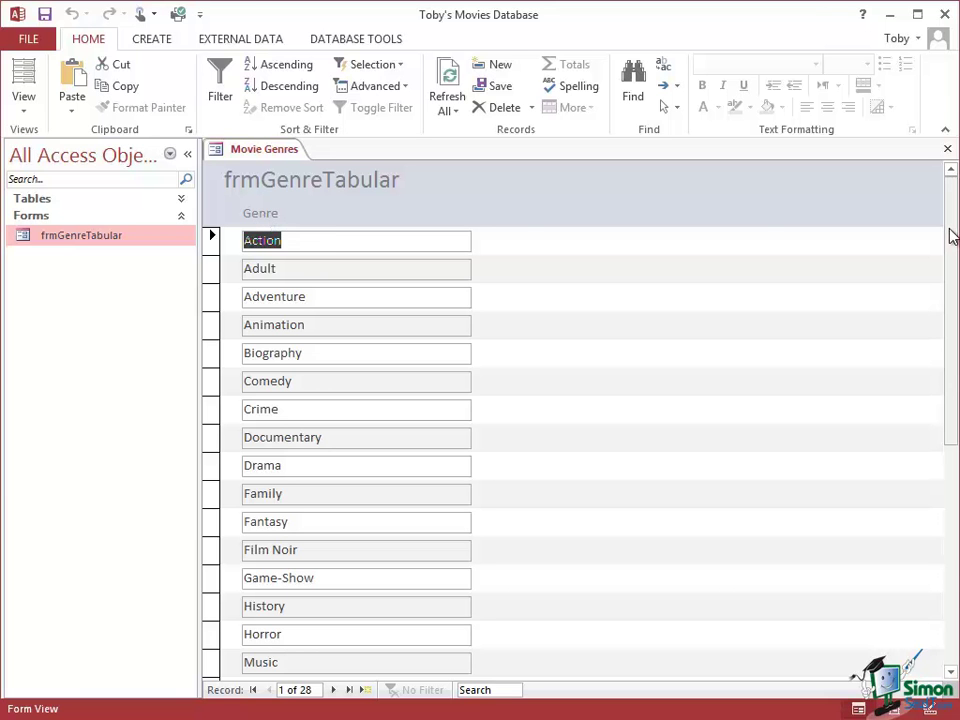
drag(952, 236, 714, 264)
drag(951, 429, 955, 345)
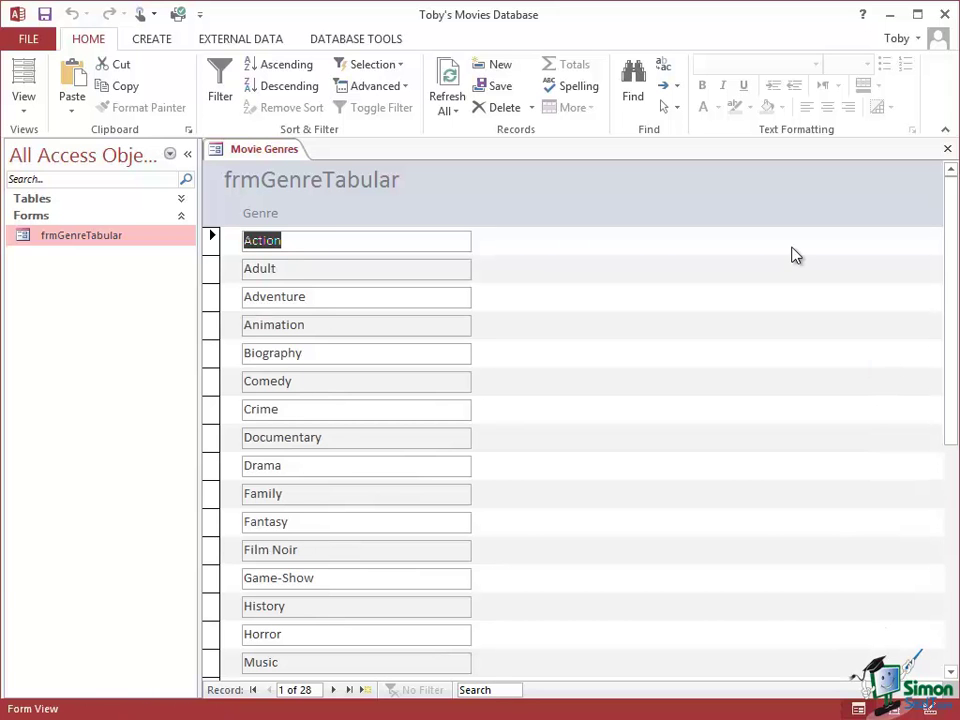